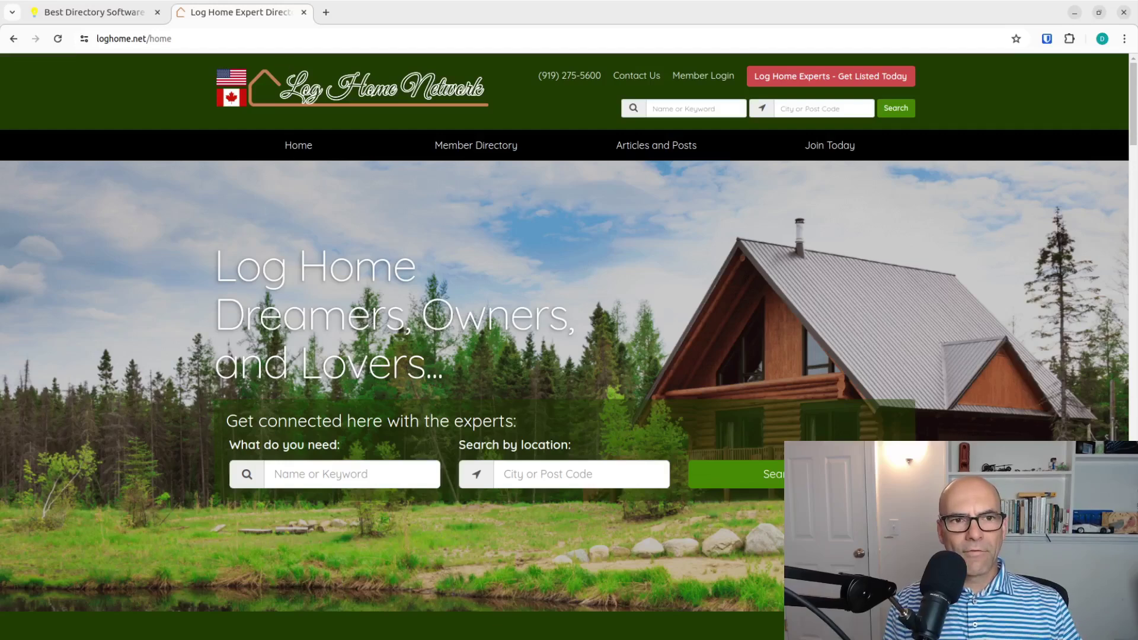
Open a spare blank tab, then return to the Log Home Network site.
{"action": "left_click", "coordinate": [326, 13]}
{"action": "left_click", "coordinate": [272, 38]}
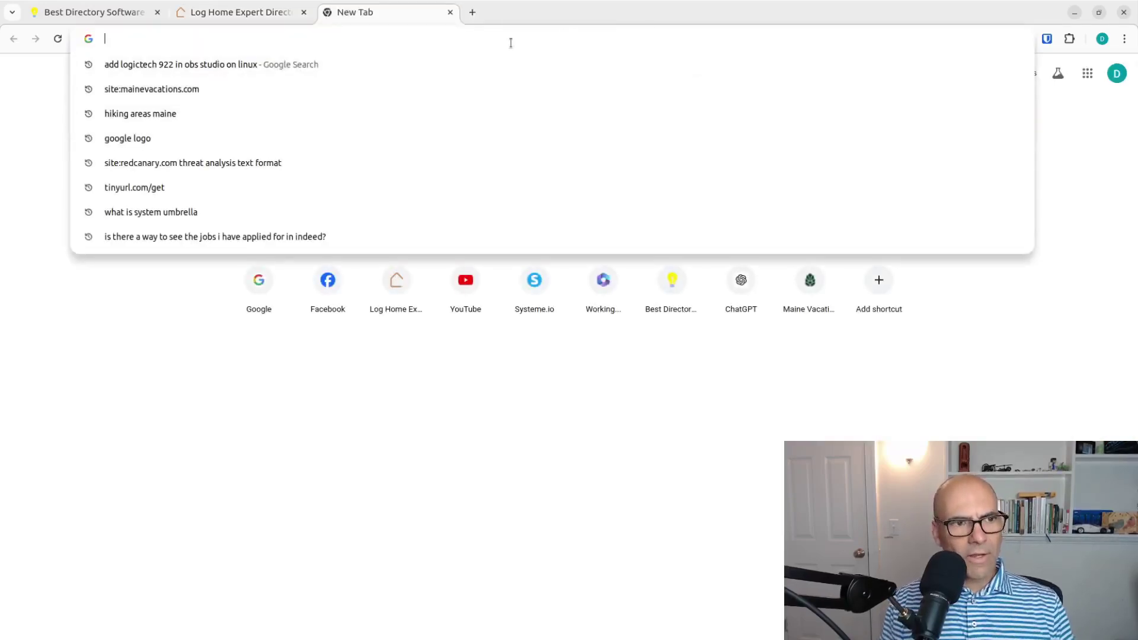
{"action": "left_click", "coordinate": [225, 17]}
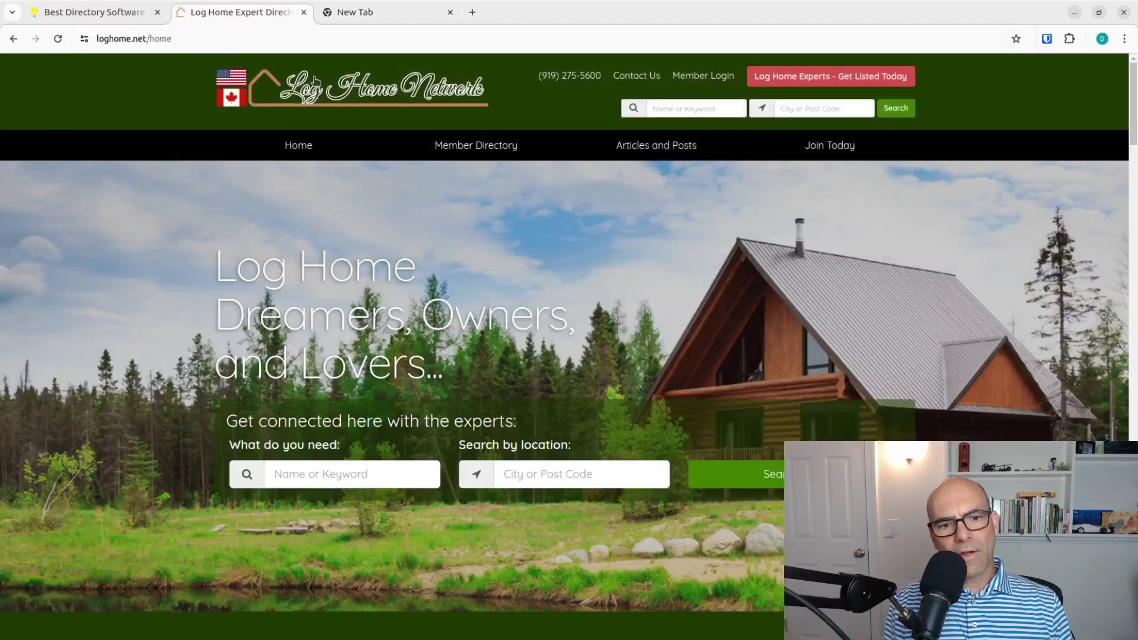
Look over the home page, then search the directory for log home experts.
{"action": "scroll", "coordinate": [386, 237], "scroll_direction": "down", "scroll_amount": 5}
{"action": "scroll", "coordinate": [395, 243], "scroll_direction": "down", "scroll_amount": 3}
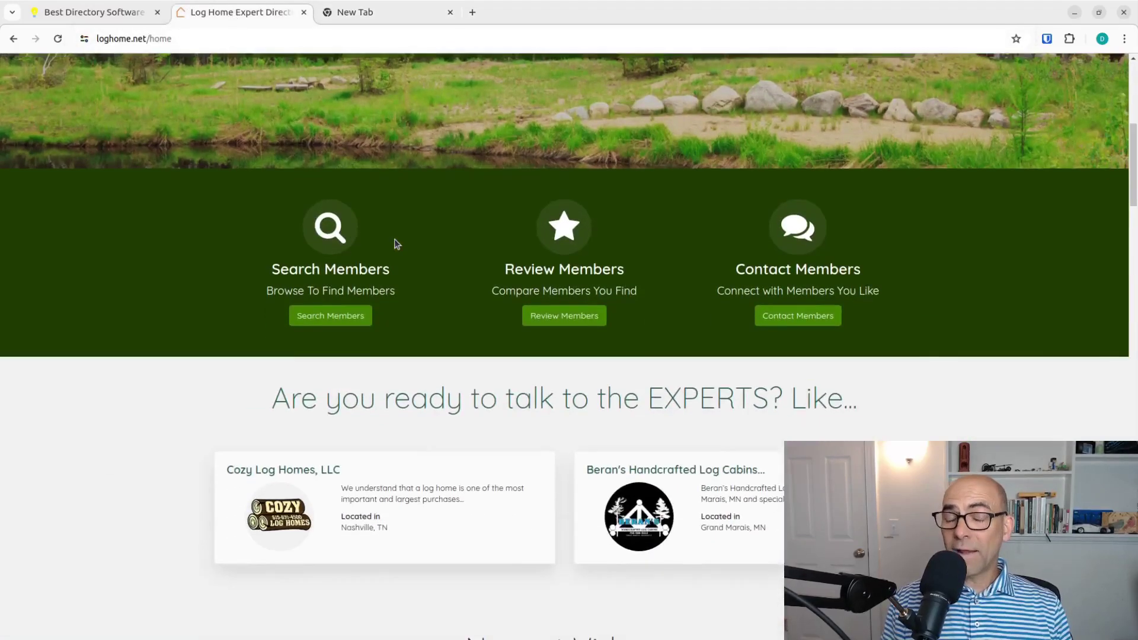
{"action": "scroll", "coordinate": [396, 244], "scroll_direction": "down", "scroll_amount": 10}
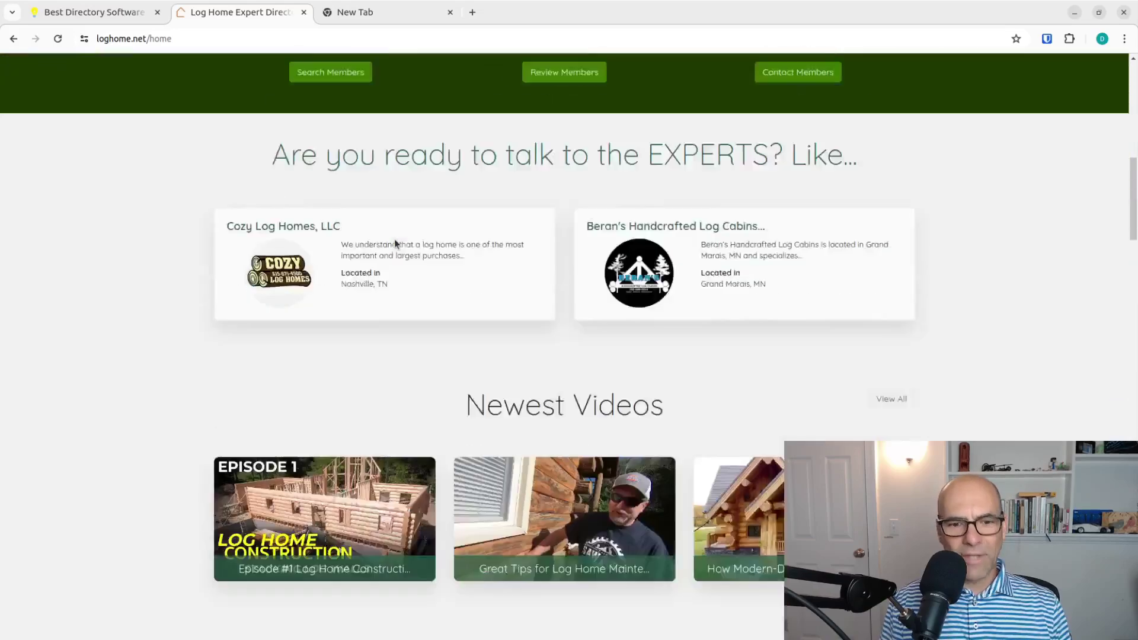
{"action": "scroll", "coordinate": [395, 243], "scroll_direction": "down", "scroll_amount": 10}
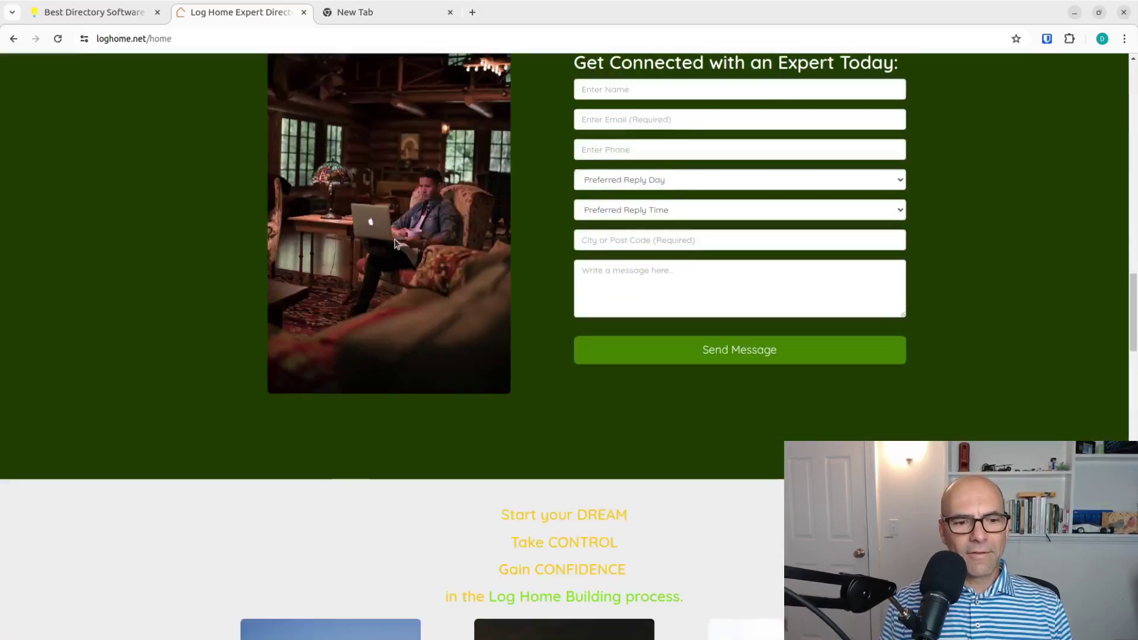
{"action": "scroll", "coordinate": [395, 243], "scroll_direction": "up", "scroll_amount": 20}
{"action": "scroll", "coordinate": [396, 243], "scroll_direction": "up", "scroll_amount": 3}
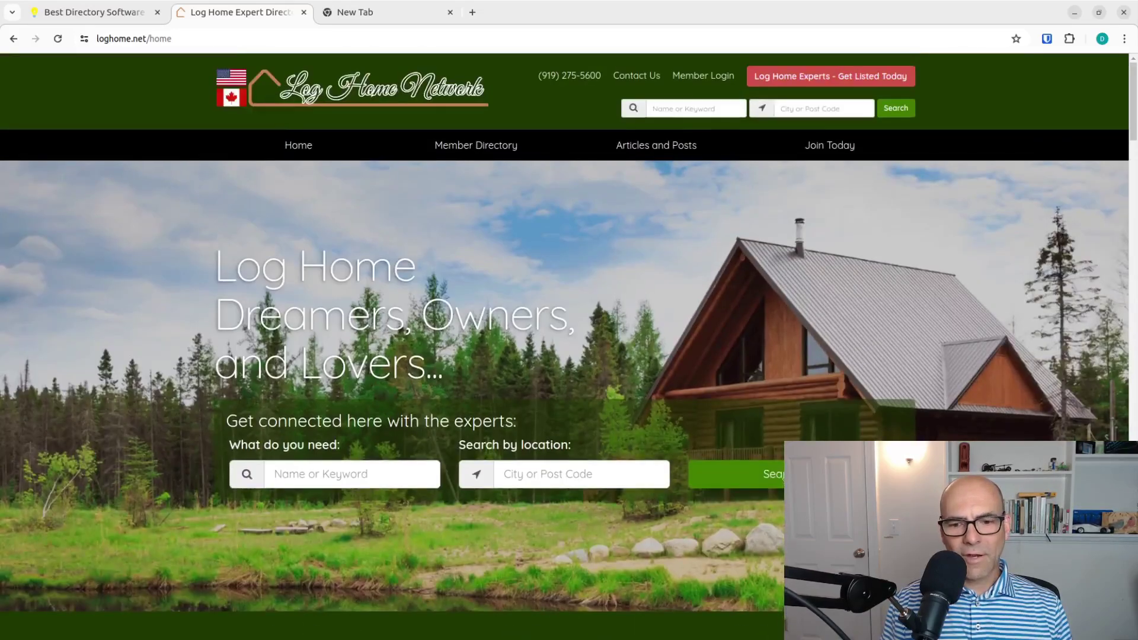
{"action": "left_click", "coordinate": [735, 474]}
{"action": "scroll", "coordinate": [588, 320], "scroll_direction": "down", "scroll_amount": 1}
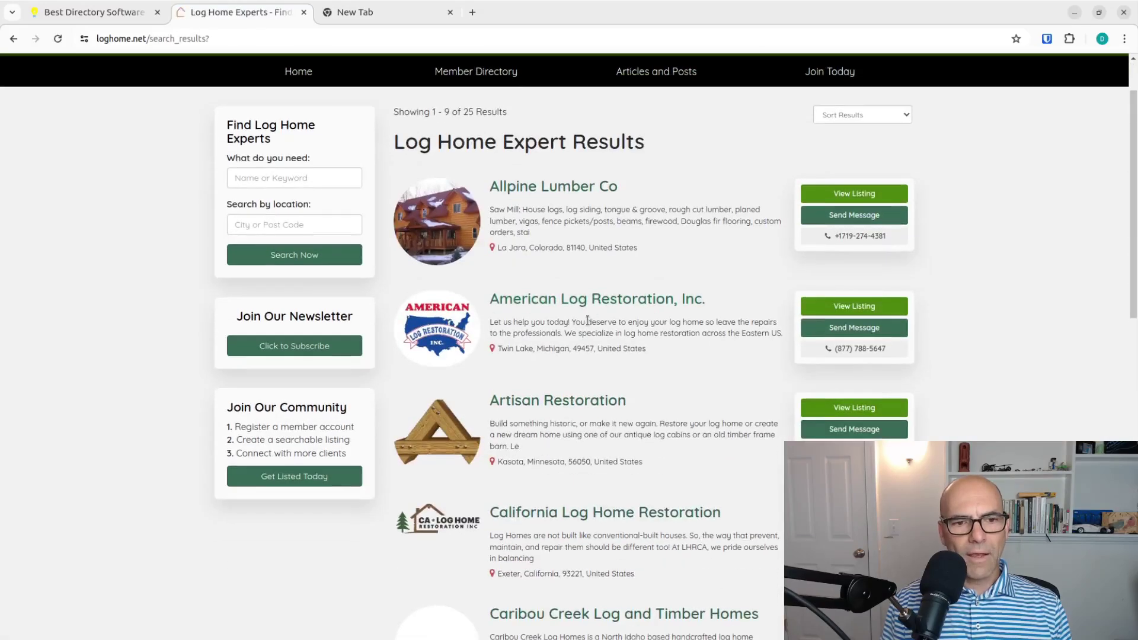
{"action": "scroll", "coordinate": [588, 320], "scroll_direction": "up", "scroll_amount": 1}
{"action": "scroll", "coordinate": [583, 333], "scroll_direction": "down", "scroll_amount": 3}
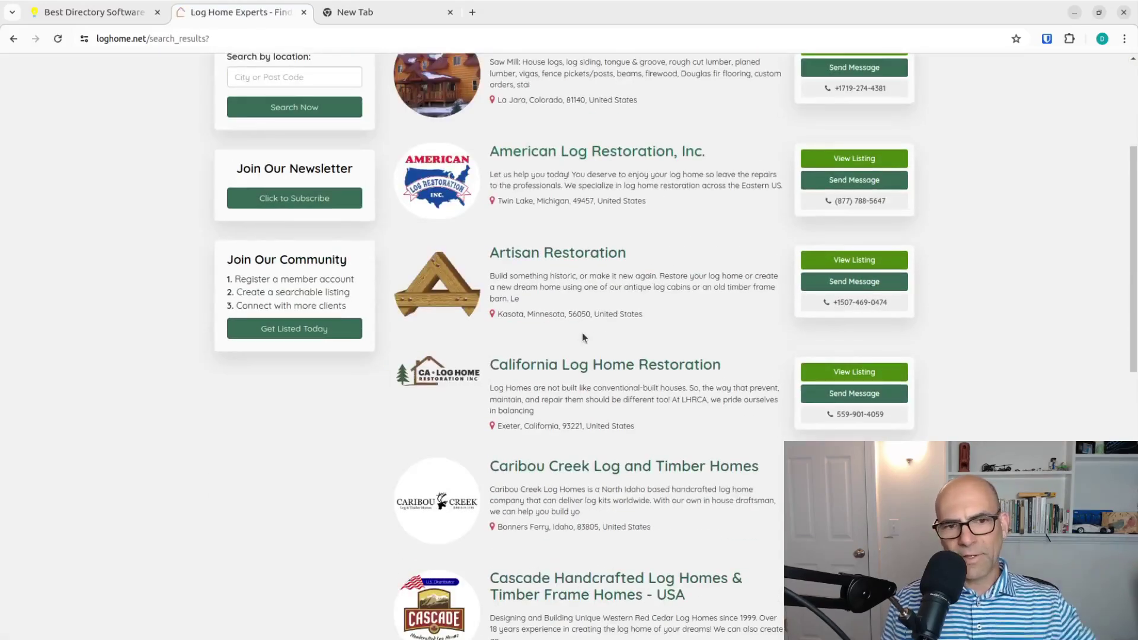
{"action": "scroll", "coordinate": [582, 337], "scroll_direction": "down", "scroll_amount": 5}
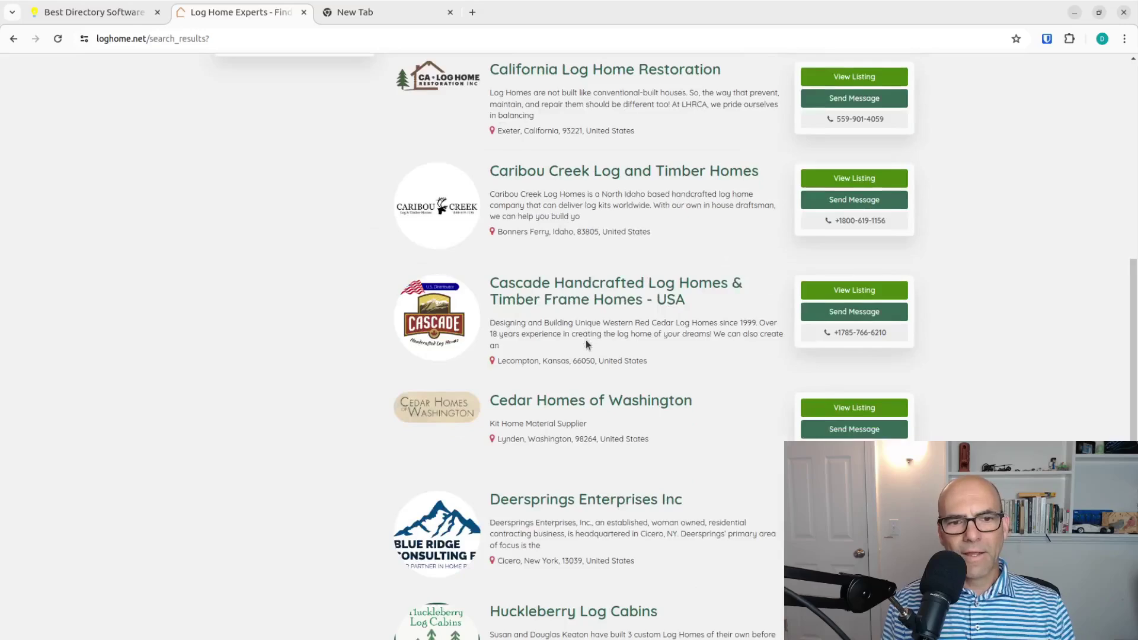
{"action": "scroll", "coordinate": [586, 341], "scroll_direction": "down", "scroll_amount": 5}
{"action": "scroll", "coordinate": [586, 350], "scroll_direction": "up", "scroll_amount": 14}
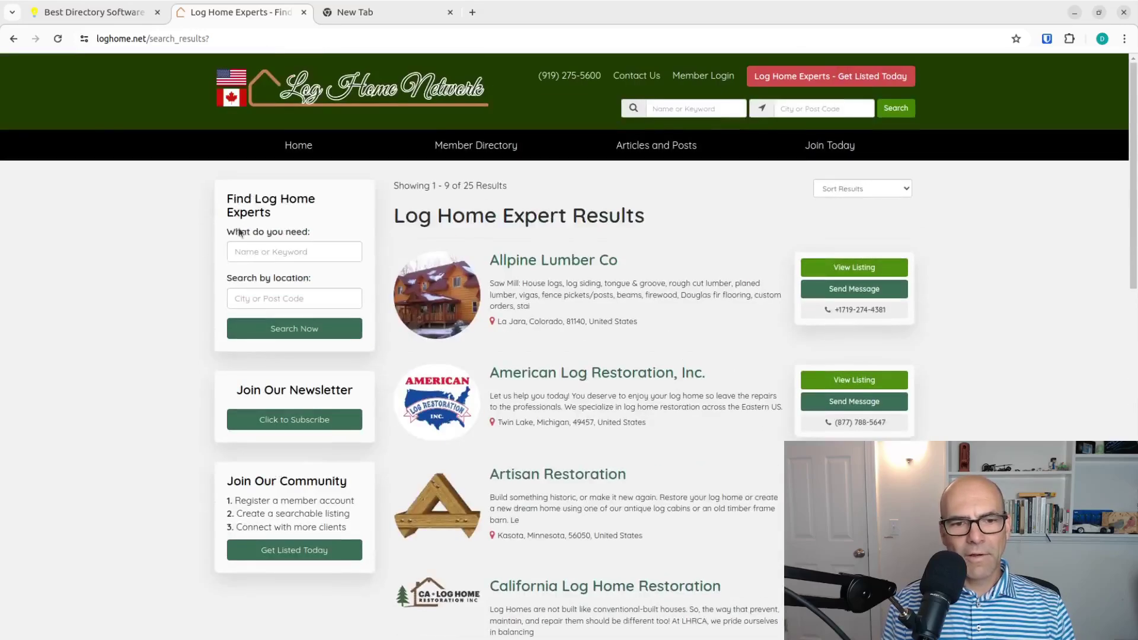
{"action": "left_click", "coordinate": [281, 90]}
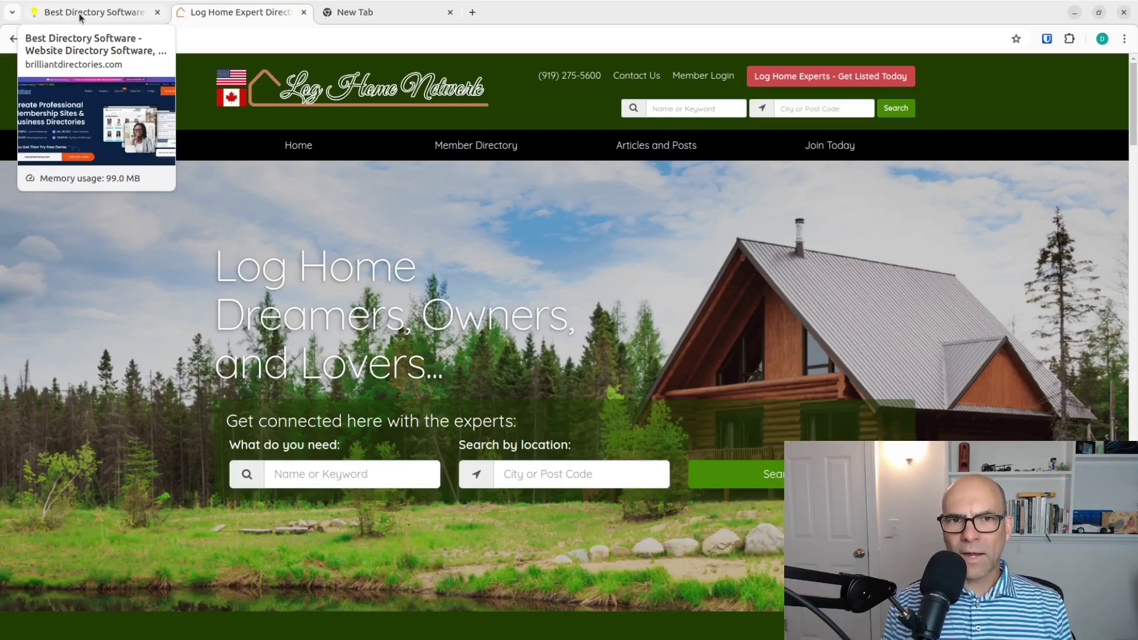
Log into the Brilliant Directories admin with saved Bitwarden credentials and reach Business Data import.
{"action": "left_click", "coordinate": [80, 14]}
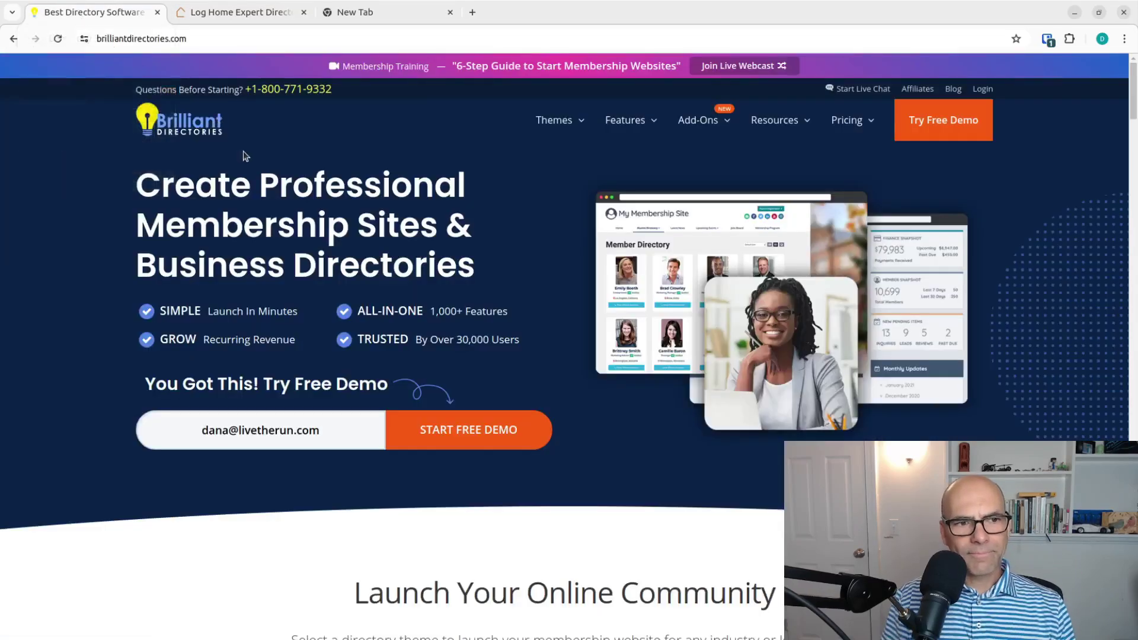
{"action": "left_click", "coordinate": [984, 90]}
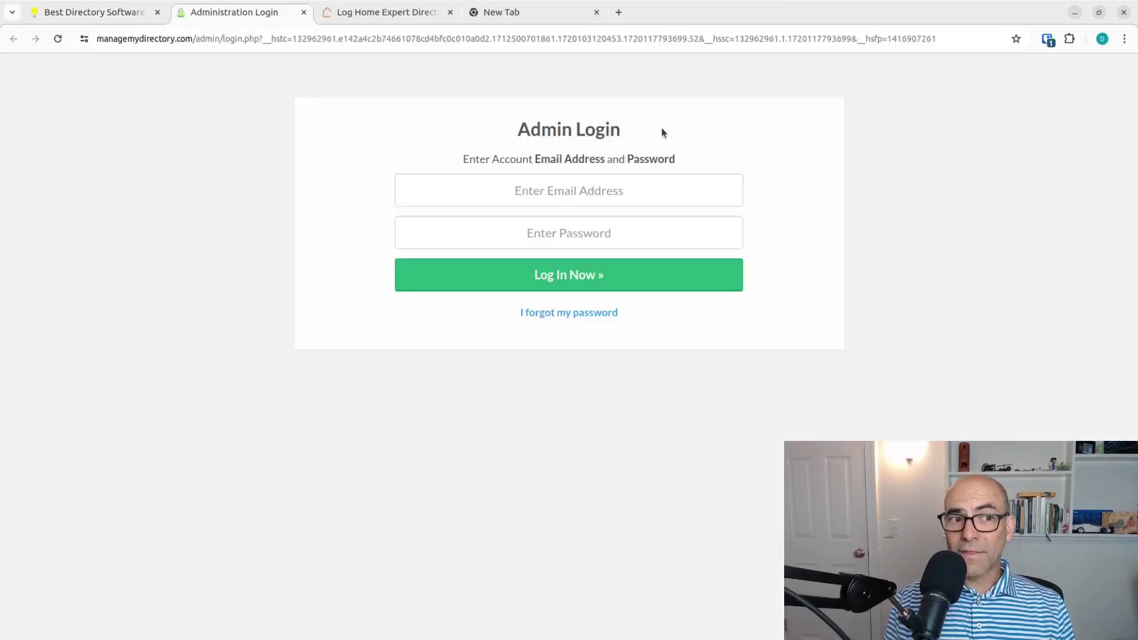
{"action": "left_click", "coordinate": [1048, 39]}
{"action": "left_click", "coordinate": [921, 123]}
{"action": "left_click", "coordinate": [661, 279]}
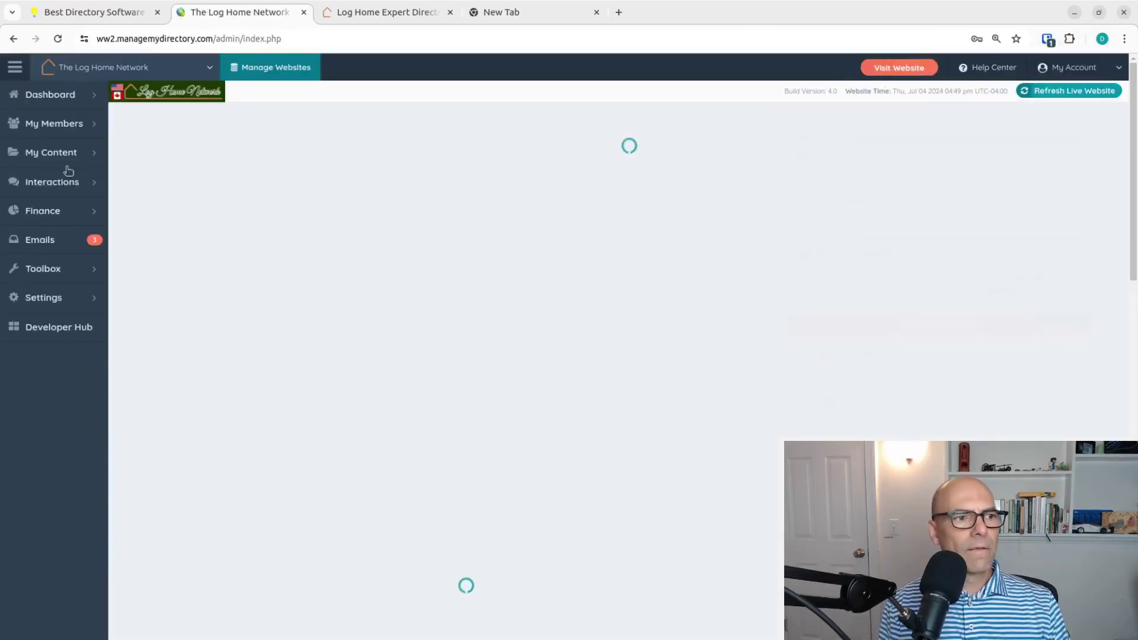
{"action": "mouse_move", "coordinate": [37, 126]}
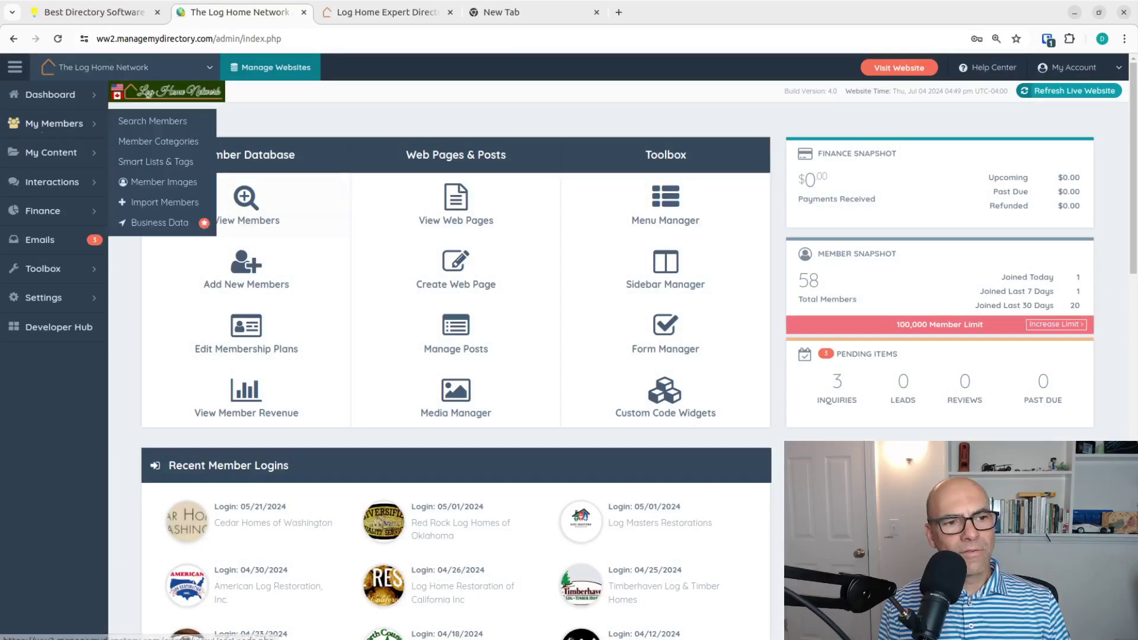
{"action": "left_click", "coordinate": [178, 223]}
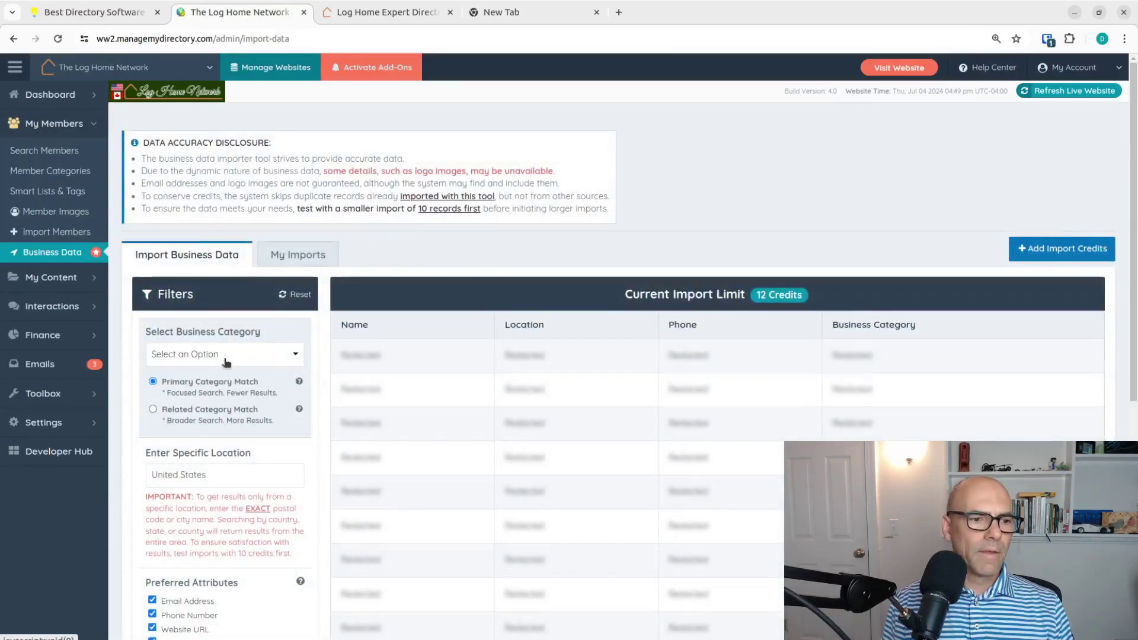
Choose 'Log home builder' as the business category and untick Updated Last 30 Days.
{"action": "left_click", "coordinate": [226, 358]}
{"action": "type", "text": "log "}
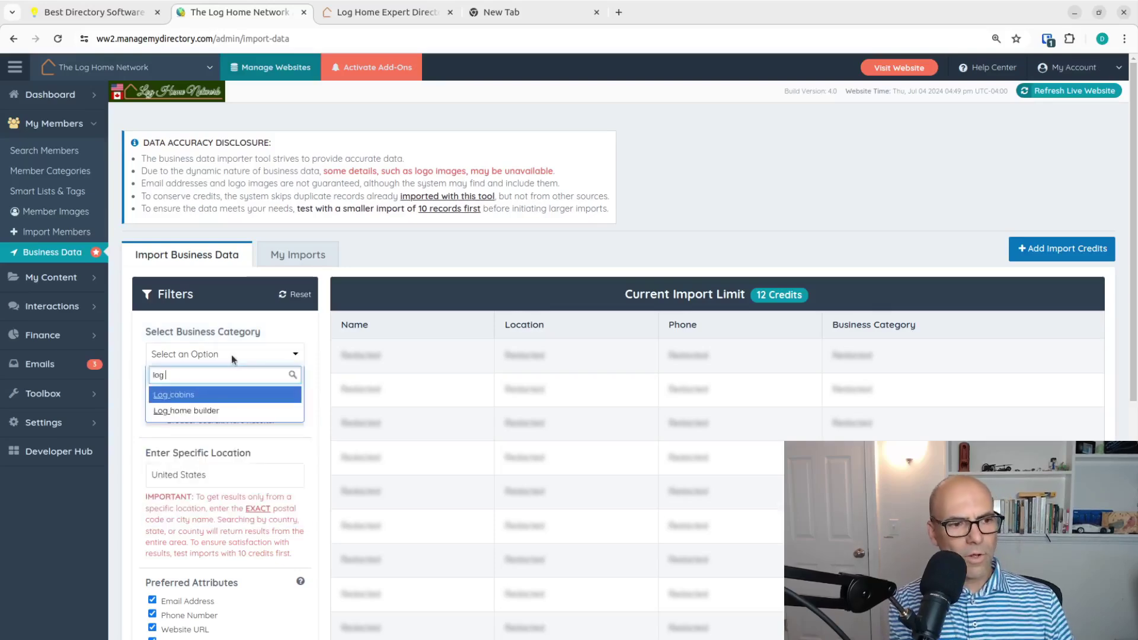
{"action": "type", "text": "home"}
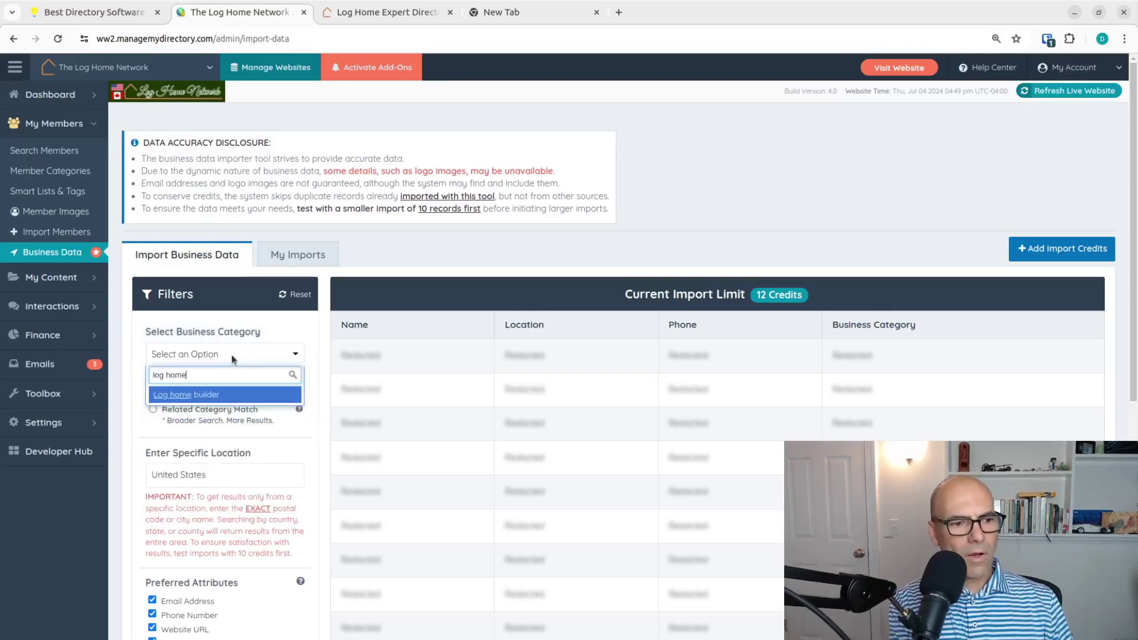
{"action": "left_click", "coordinate": [243, 396]}
{"action": "scroll", "coordinate": [247, 387], "scroll_direction": "down", "scroll_amount": 3}
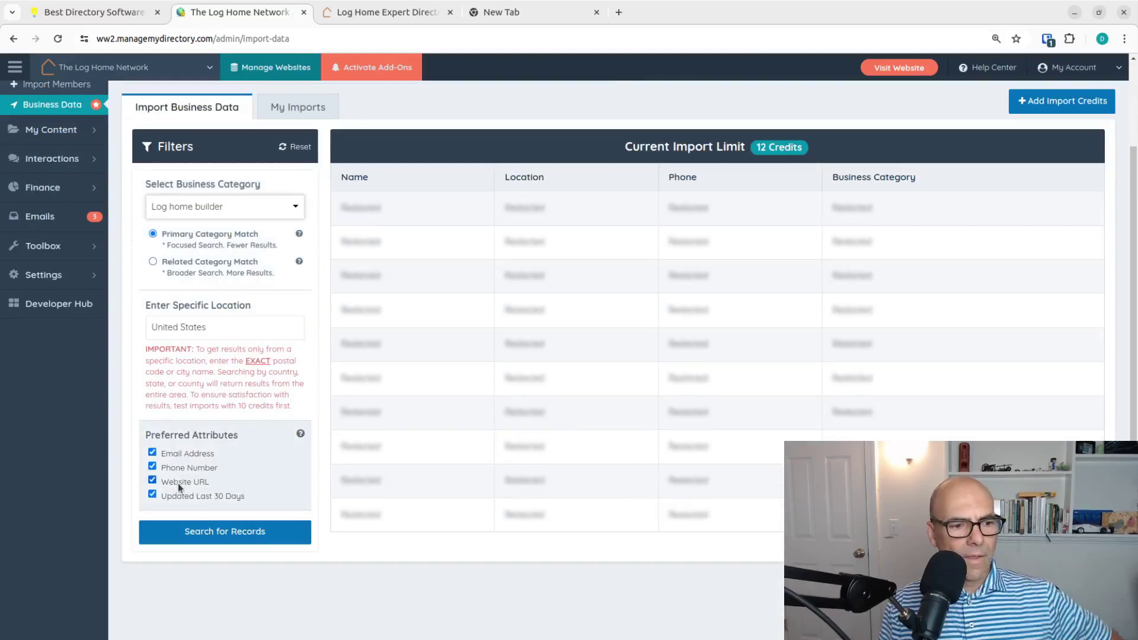
{"action": "left_click", "coordinate": [152, 495]}
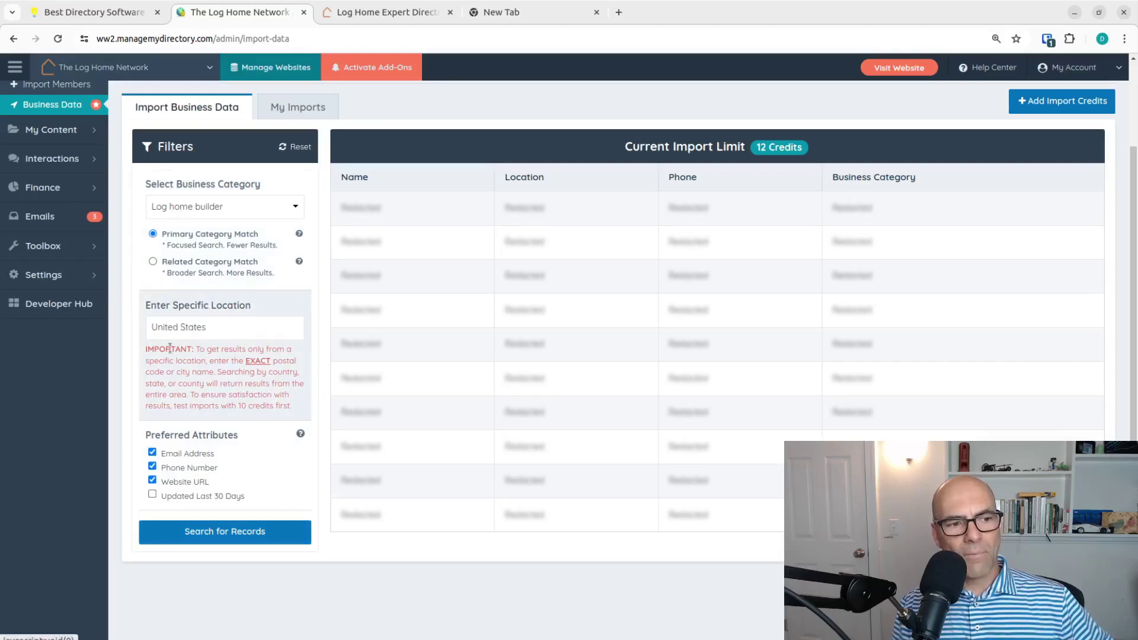
Change the search location to Maine, USA.
{"action": "triple_click", "coordinate": [205, 327]}
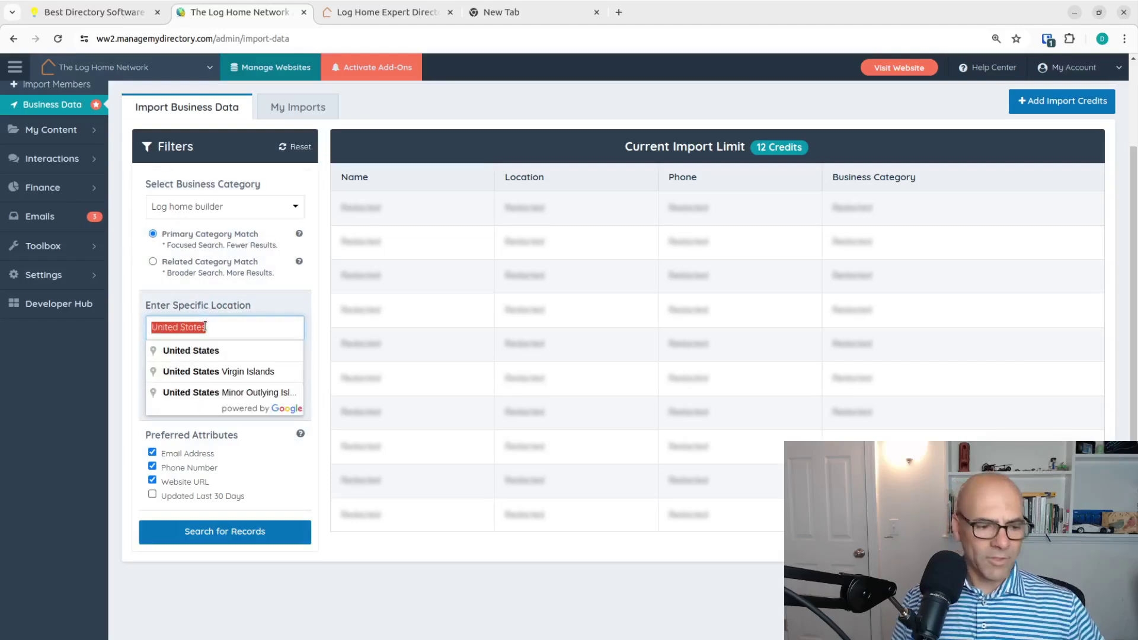
{"action": "type", "text": "main"}
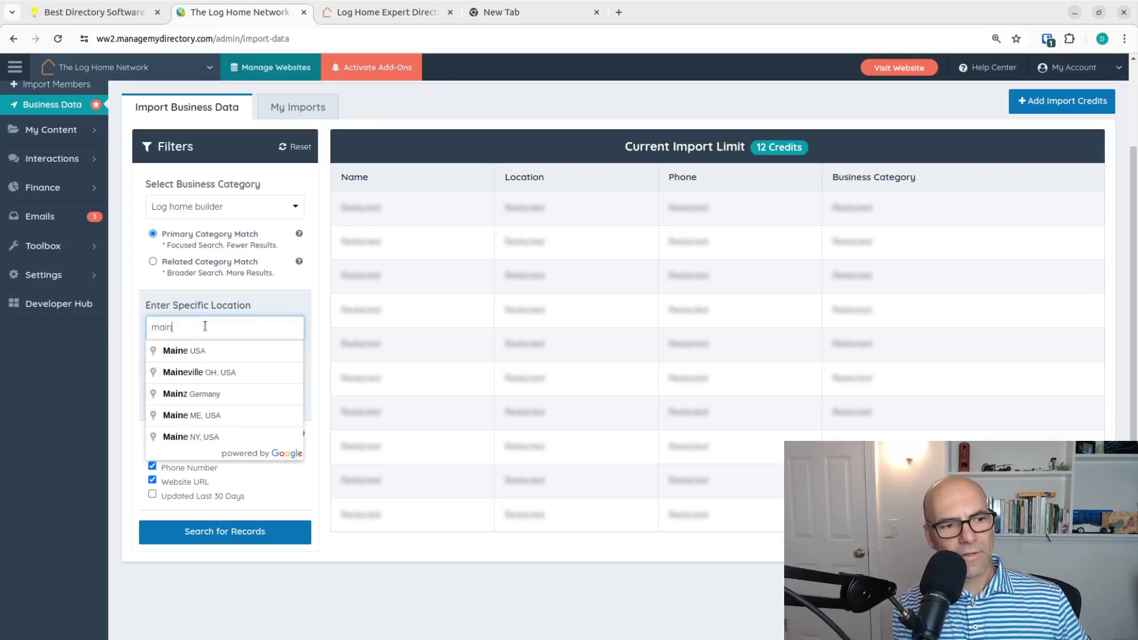
{"action": "left_click", "coordinate": [208, 351]}
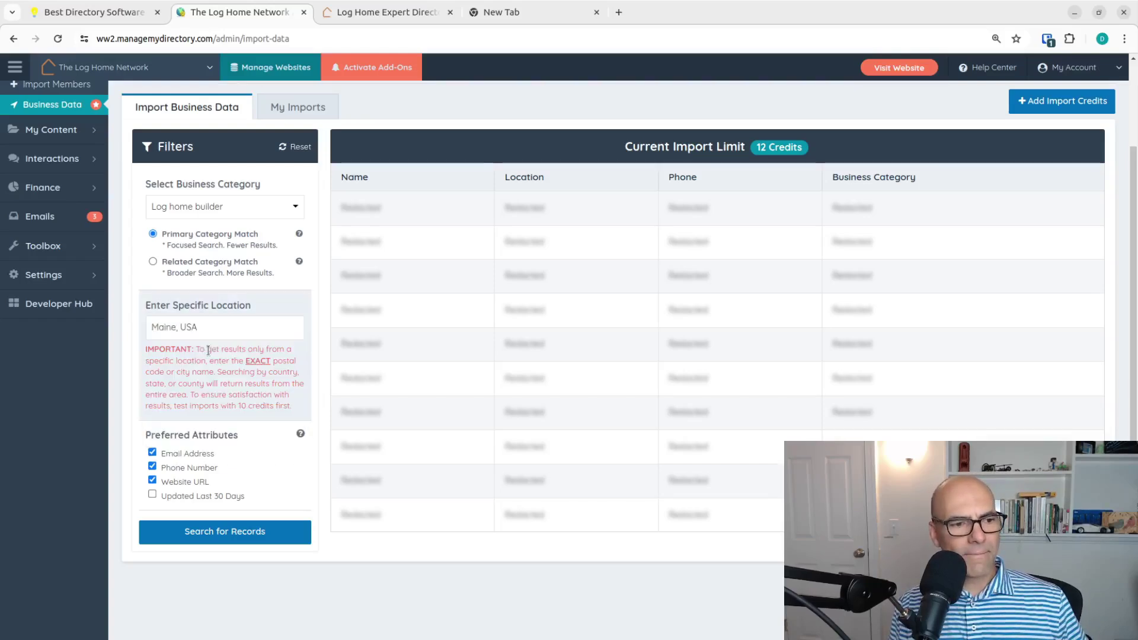
Search for Log home builder records in Maine (4 found) and import just 1.
{"action": "left_click", "coordinate": [250, 534]}
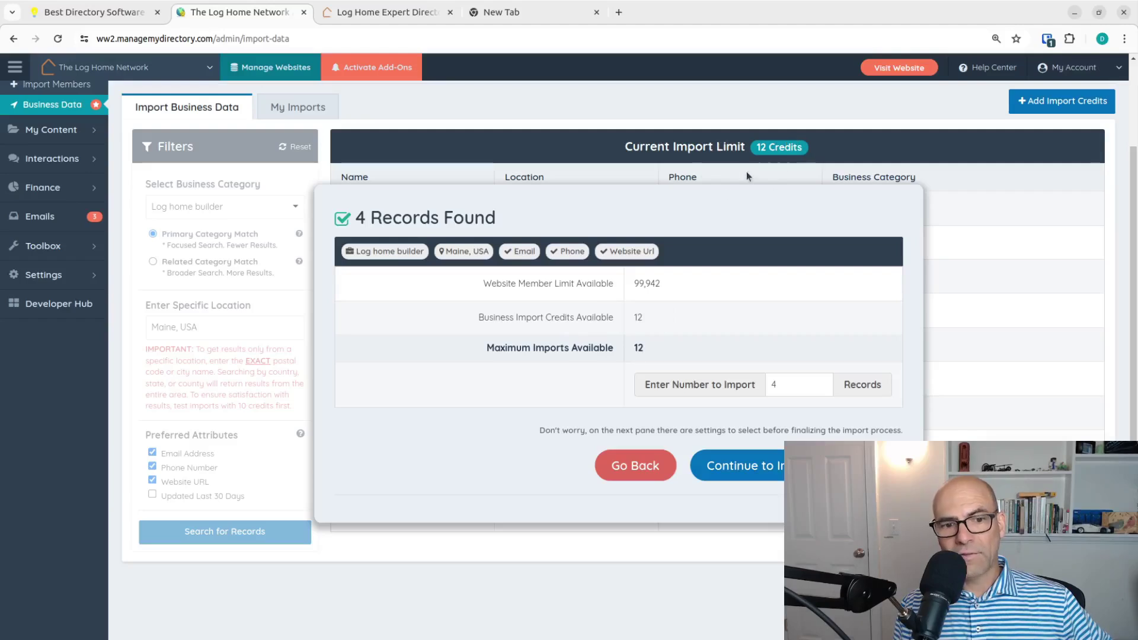
{"action": "double_click", "coordinate": [796, 383]}
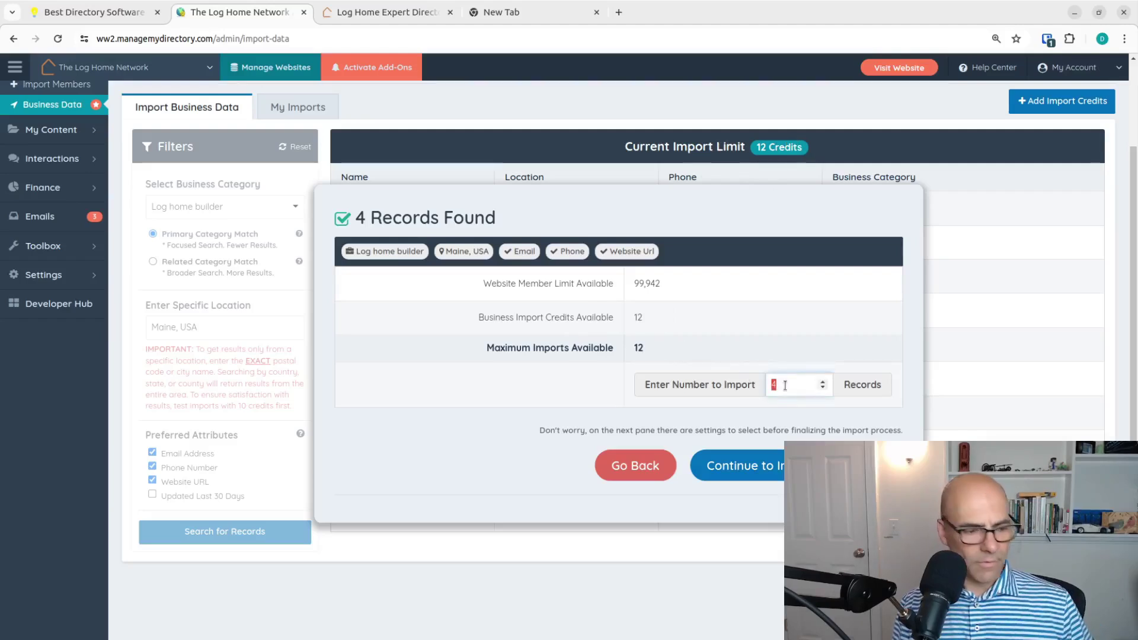
{"action": "type", "text": "1"}
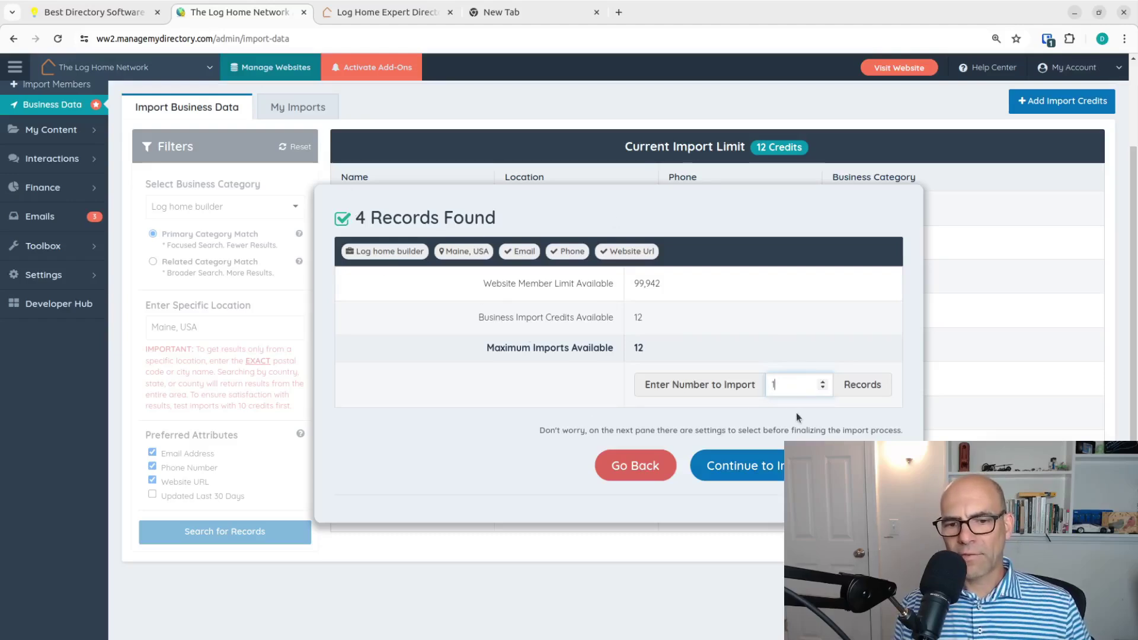
Assign the Starter Plan - FREE, keeping Active status and the new tag.
{"action": "left_click", "coordinate": [746, 465]}
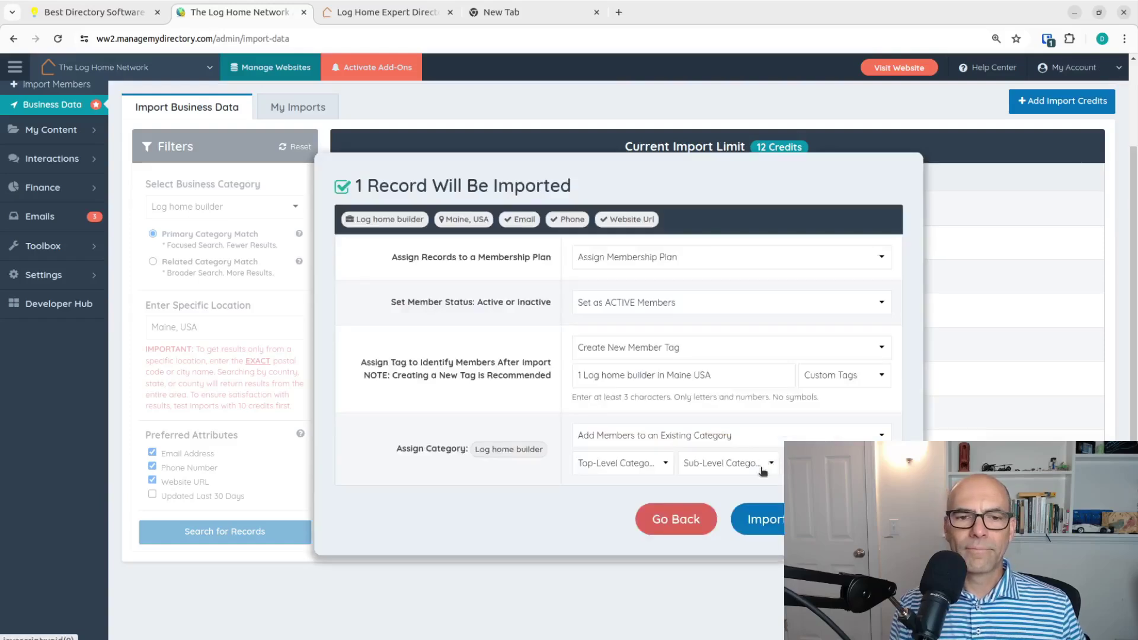
{"action": "left_click", "coordinate": [638, 258]}
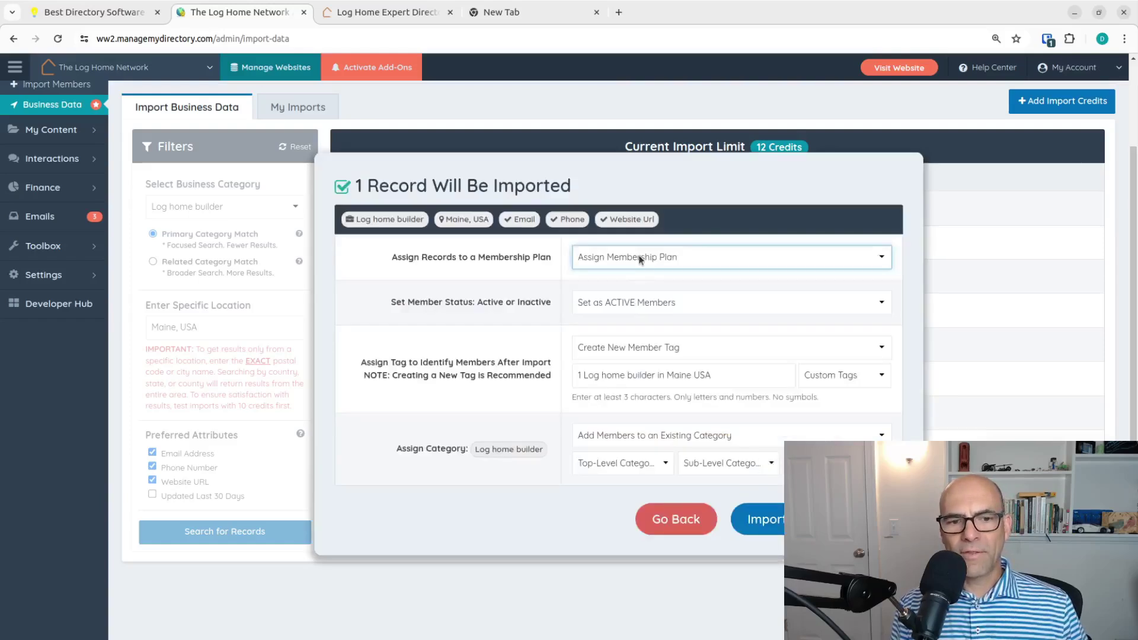
{"action": "left_click", "coordinate": [634, 363]}
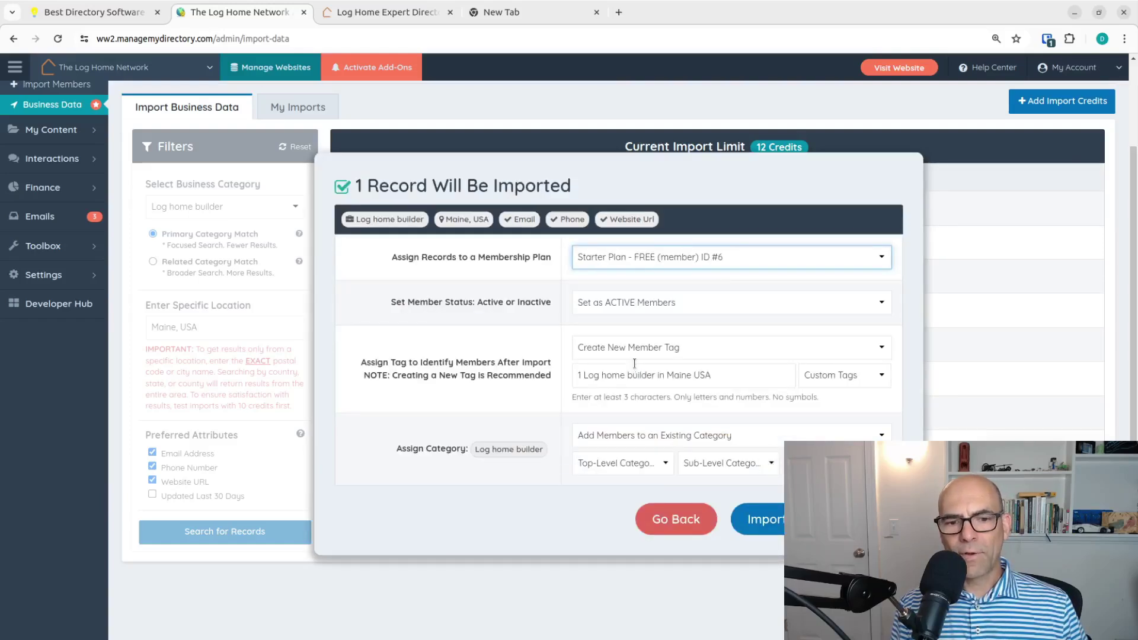
{"action": "left_click", "coordinate": [609, 305]}
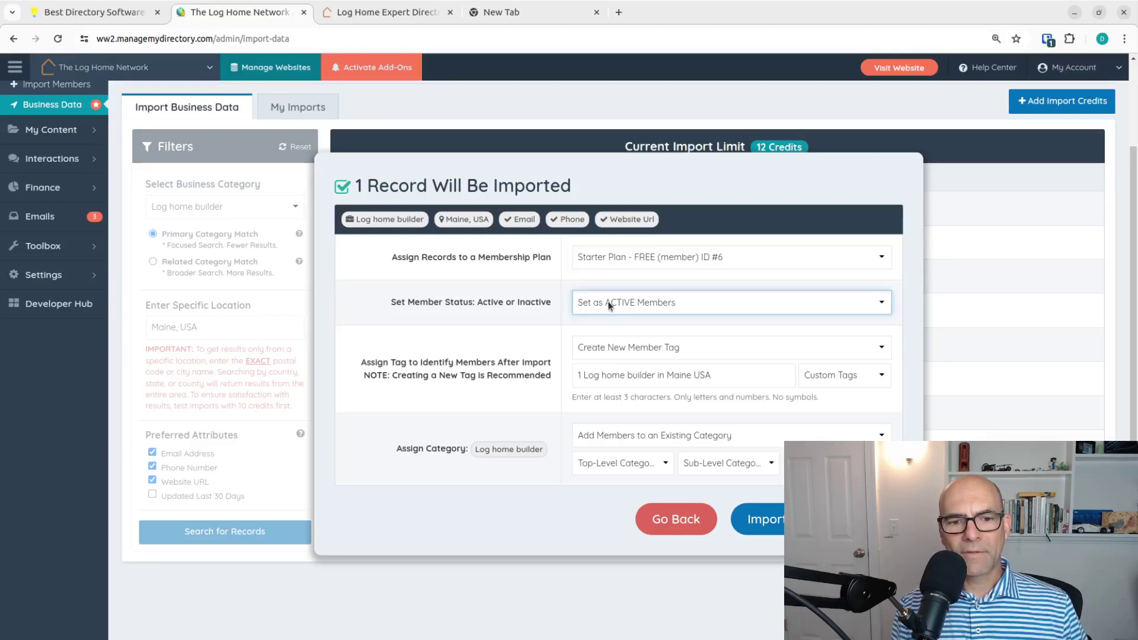
{"action": "left_click", "coordinate": [629, 353]}
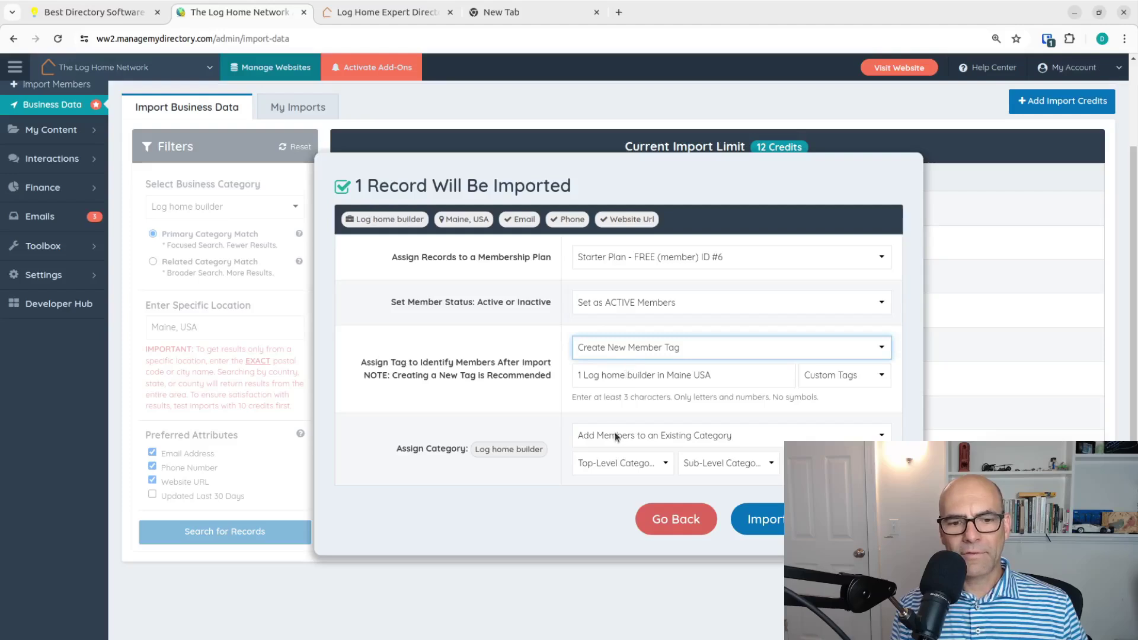
Set the top-level category to Log Home Contractors and confirm the import.
{"action": "left_click", "coordinate": [616, 466]}
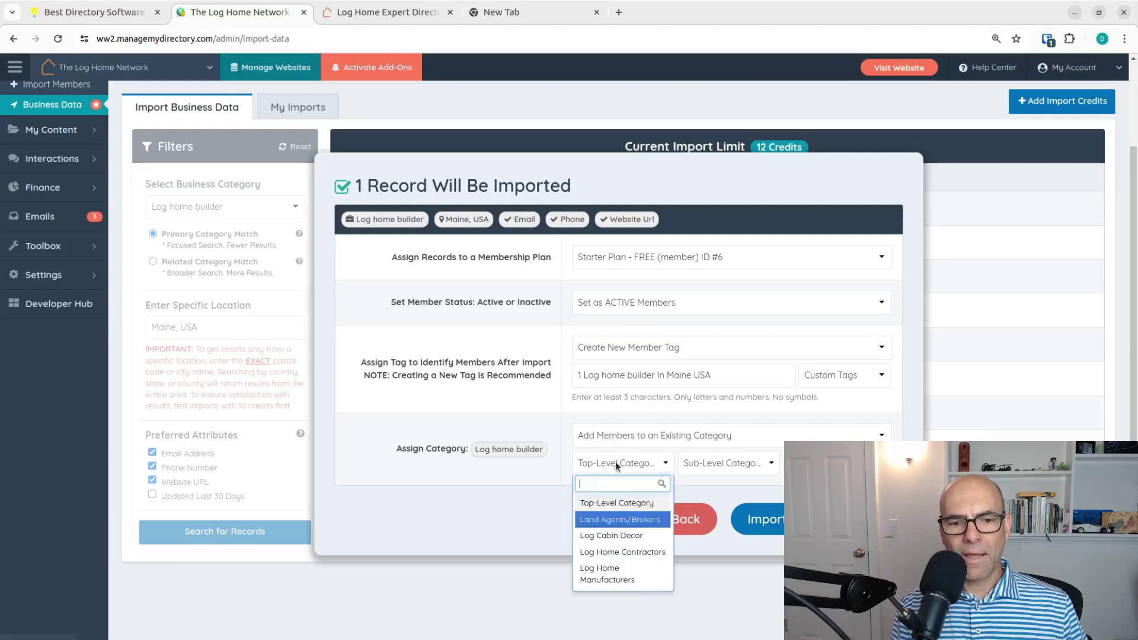
{"action": "left_click", "coordinate": [628, 552]}
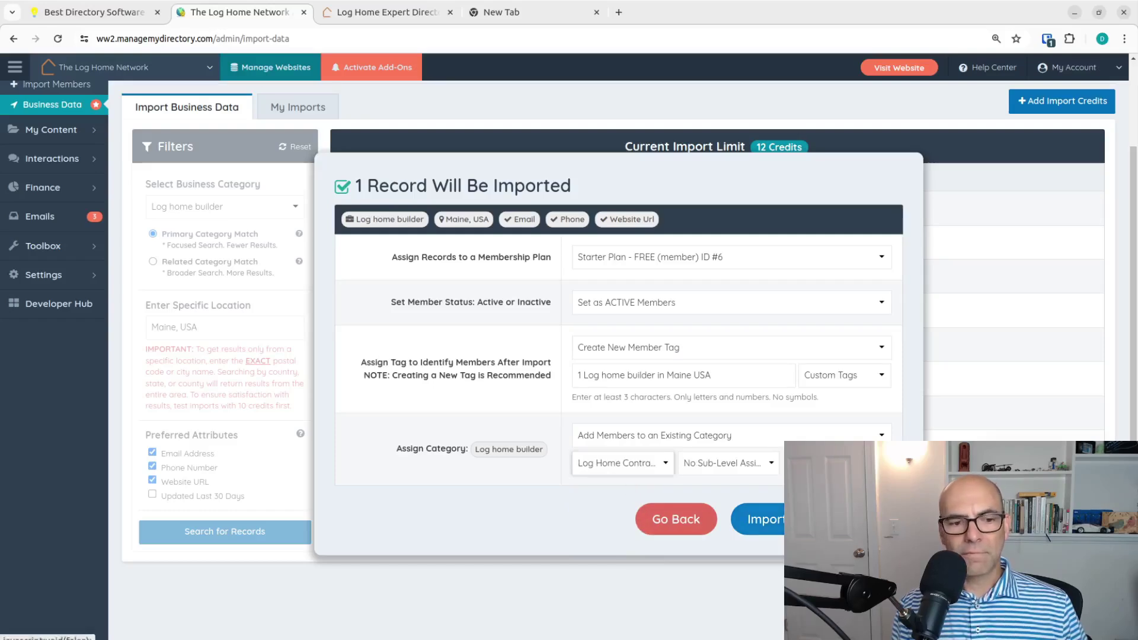
{"action": "left_click", "coordinate": [770, 520]}
{"action": "left_click", "coordinate": [521, 424]}
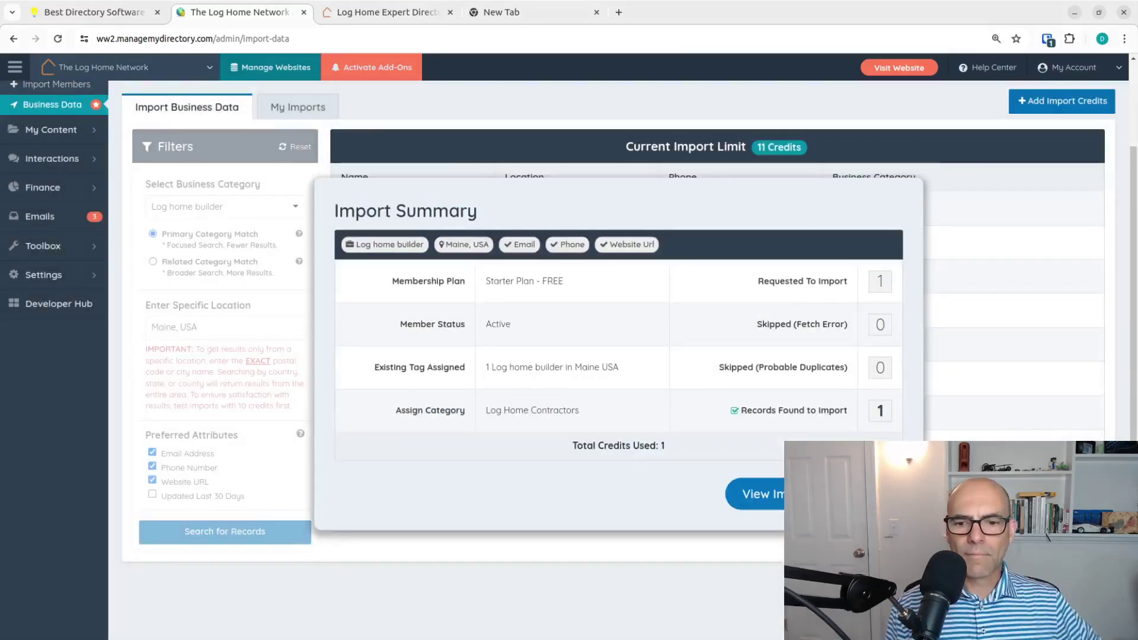
View past imports, where import 6 shows 1/1 records completed.
{"action": "left_click", "coordinate": [754, 494]}
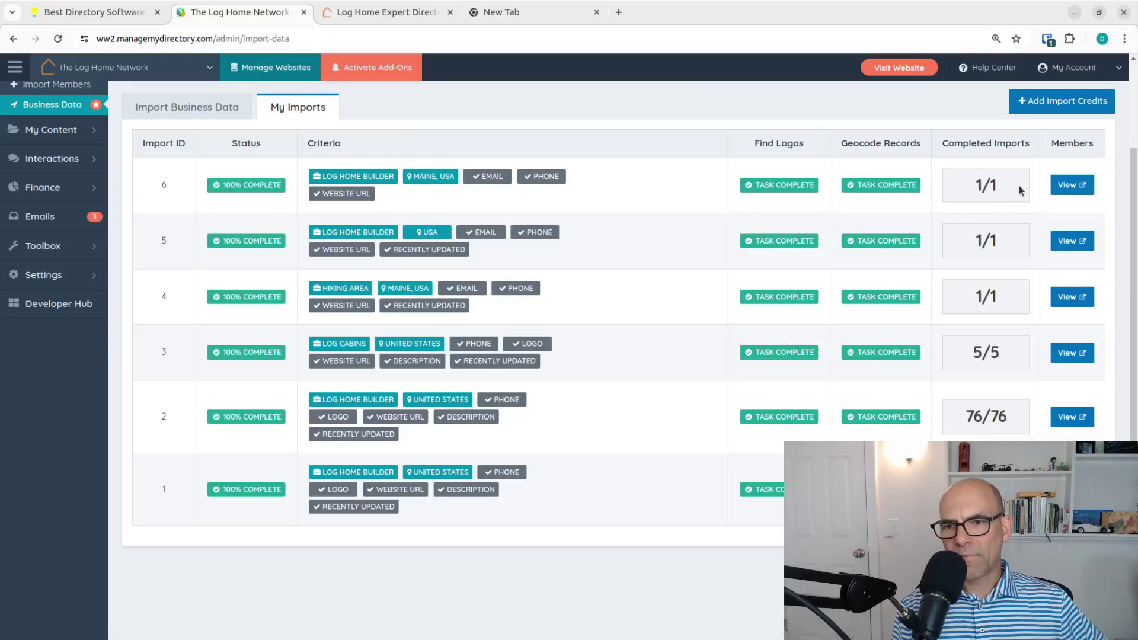
Open the Northeastern Log Homes member from import 6 and scroll its public profile.
{"action": "left_click", "coordinate": [1067, 190]}
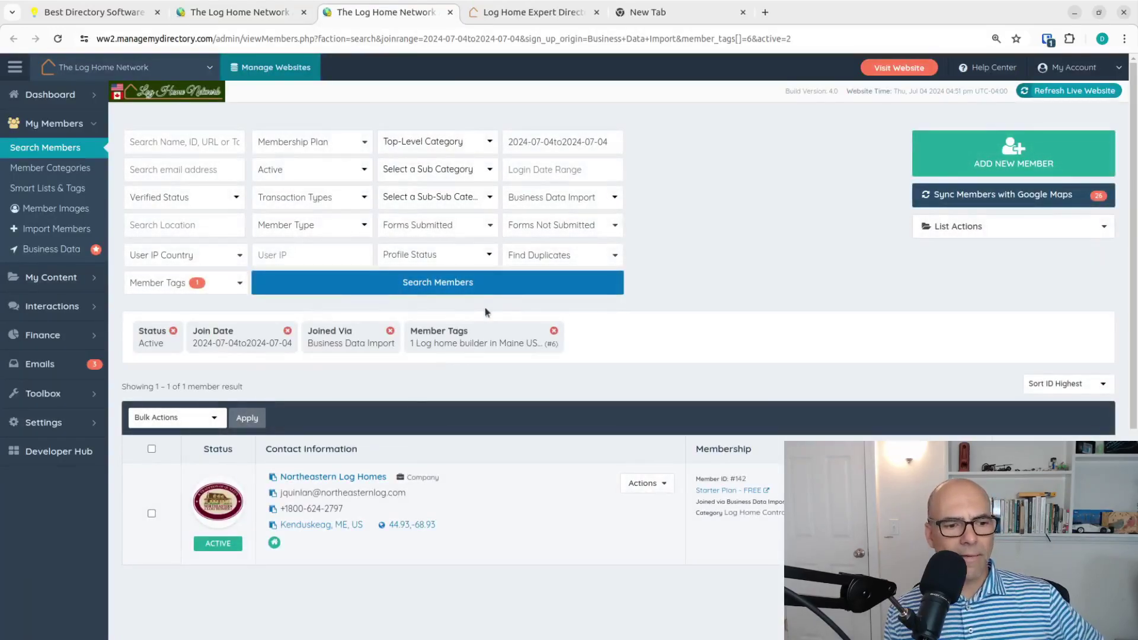
{"action": "left_click", "coordinate": [365, 479]}
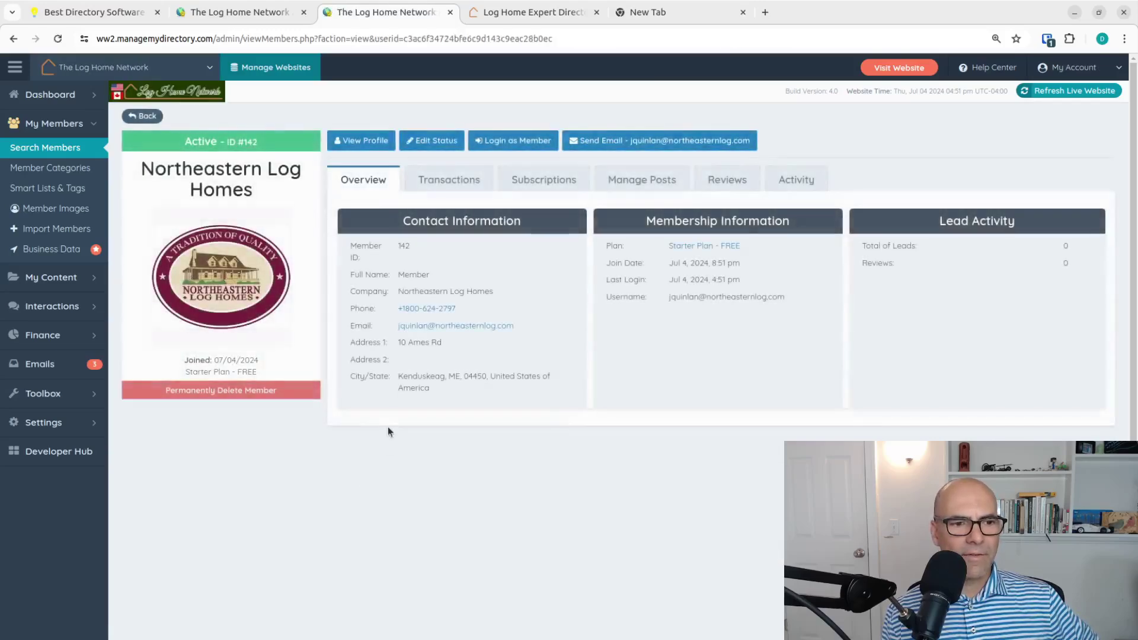
{"action": "left_click", "coordinate": [383, 140]}
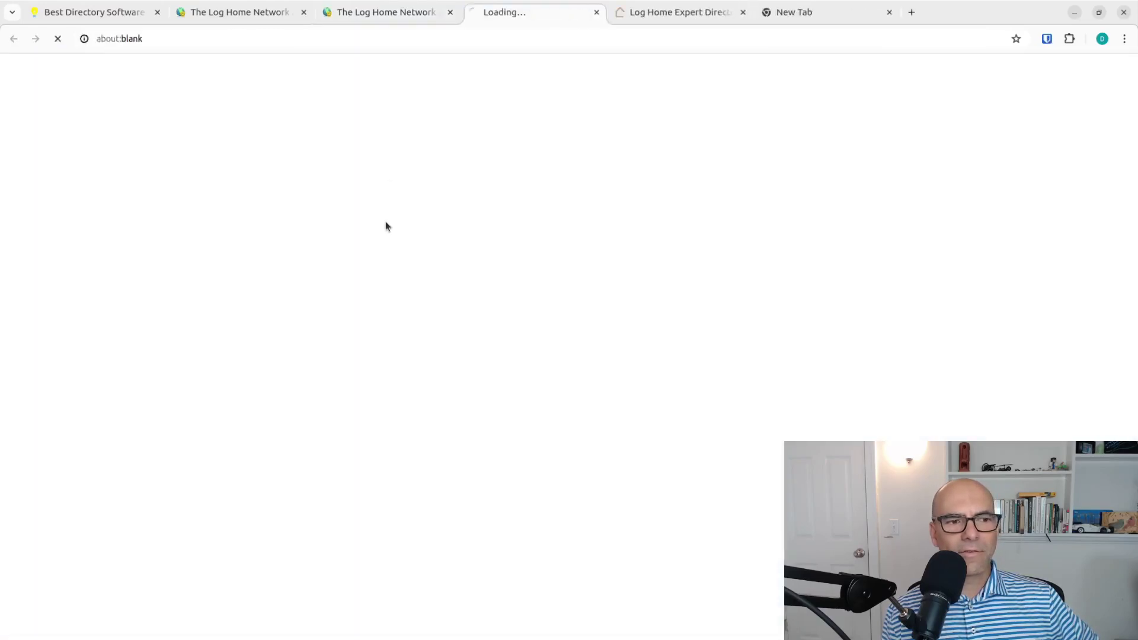
{"action": "scroll", "coordinate": [573, 372], "scroll_direction": "down", "scroll_amount": 4}
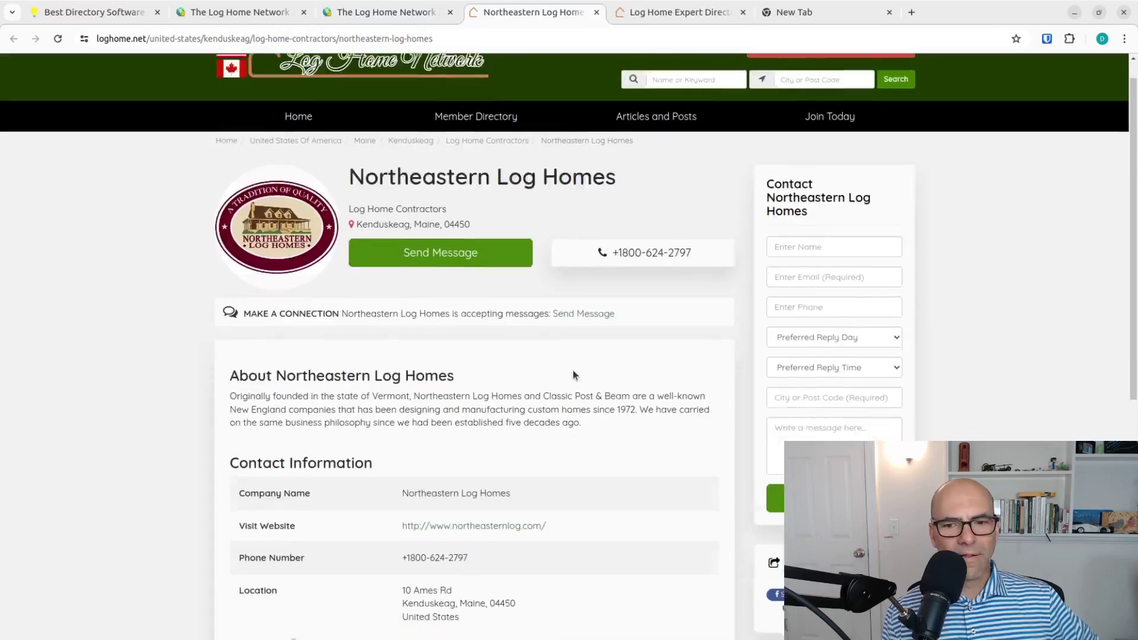
{"action": "scroll", "coordinate": [572, 372], "scroll_direction": "up", "scroll_amount": 1}
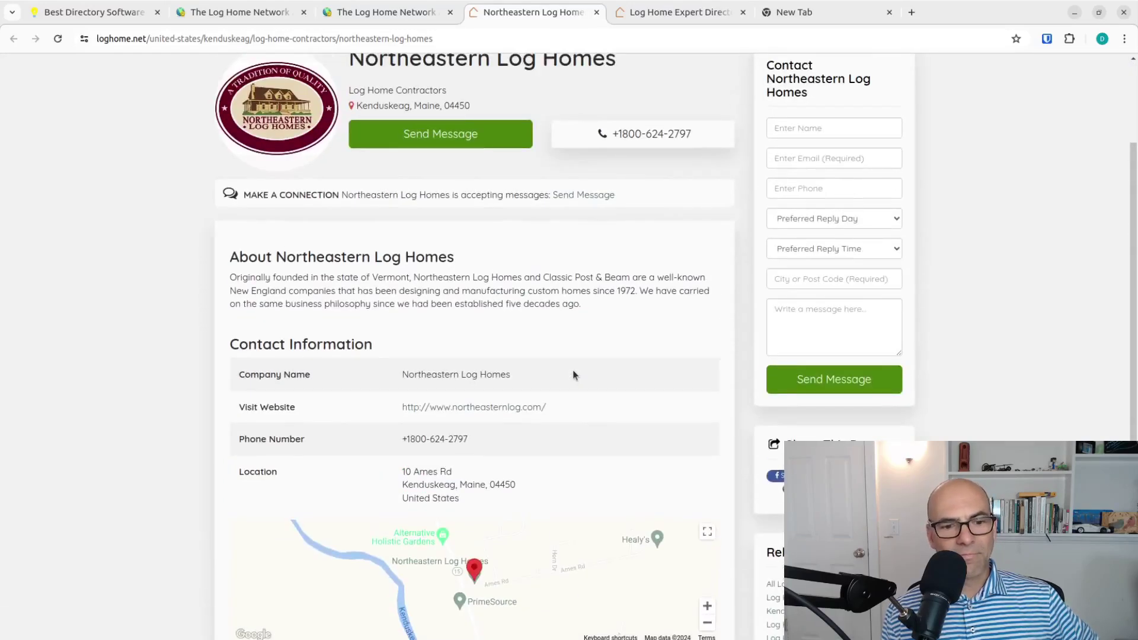
{"action": "scroll", "coordinate": [573, 375], "scroll_direction": "up", "scroll_amount": 3}
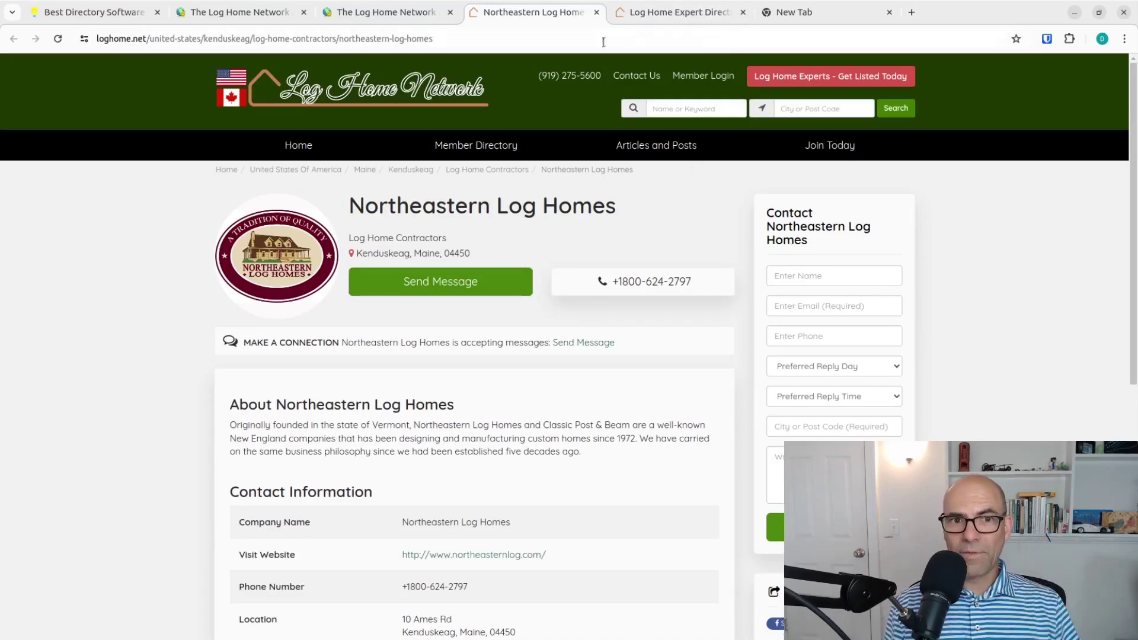
{"action": "left_click", "coordinate": [663, 17]}
Load the Maine Vacations site and search the Hiking Area category.
{"action": "left_click", "coordinate": [642, 36]}
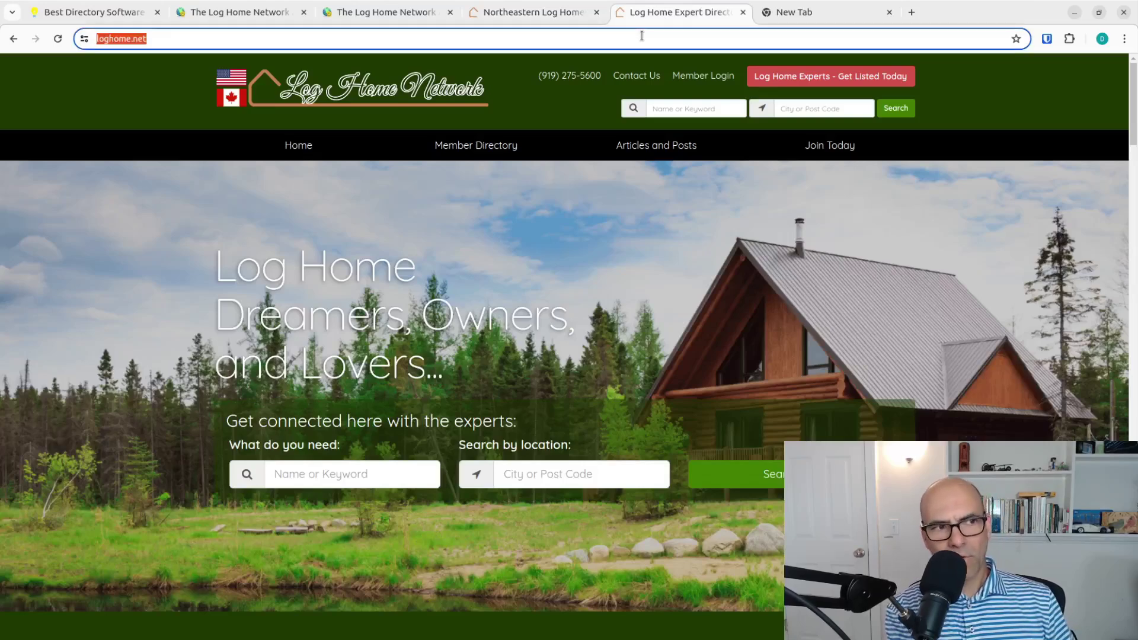
{"action": "type", "text": "maine"}
{"action": "key", "text": "Return"}
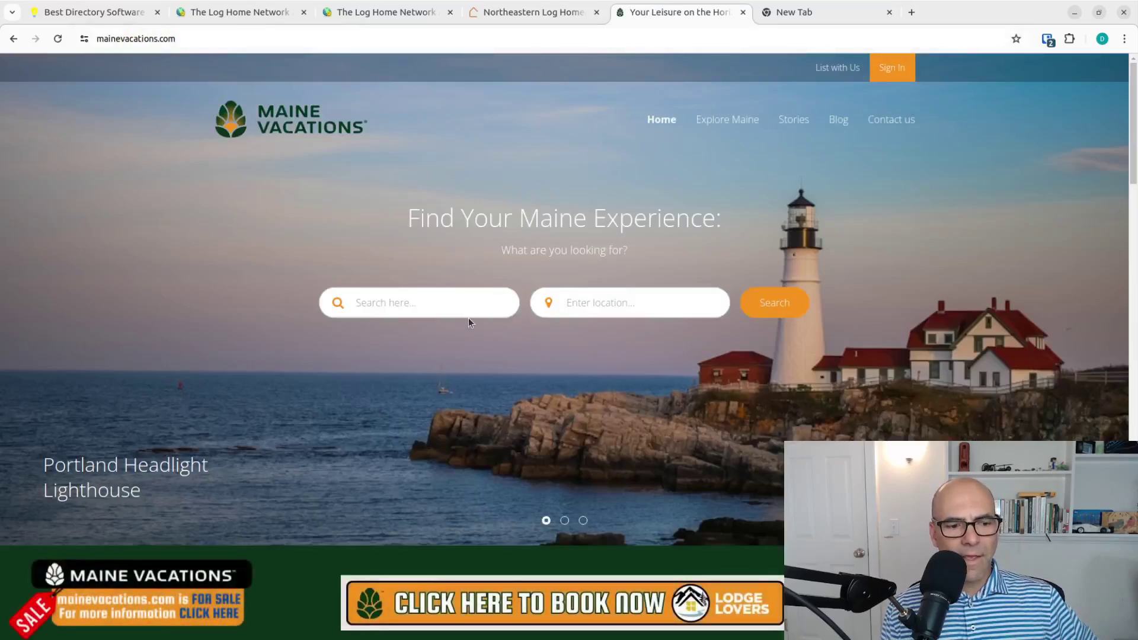
{"action": "left_click", "coordinate": [464, 306]}
{"action": "type", "text": "hikin"}
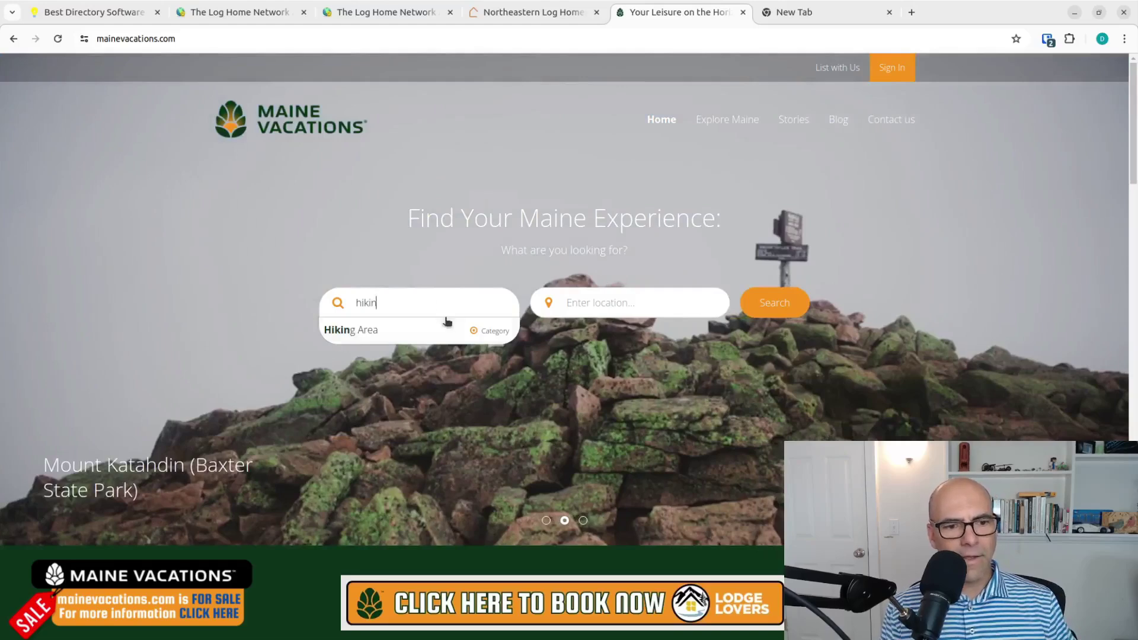
{"action": "left_click", "coordinate": [446, 330]}
{"action": "left_click", "coordinate": [750, 289]}
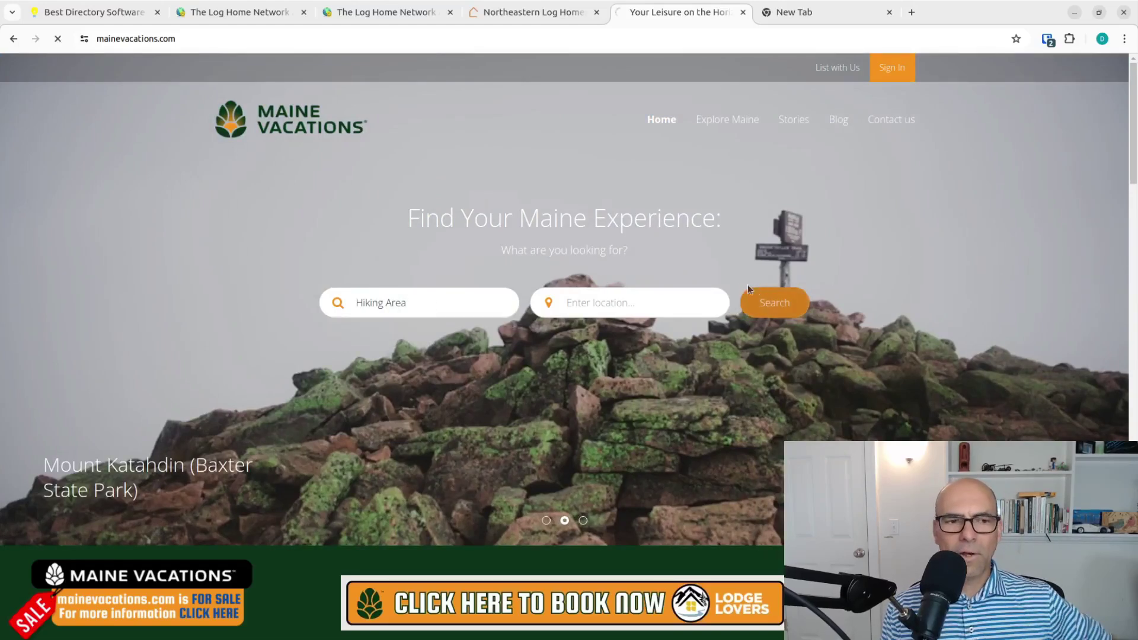
Browse the results and remove the Hiking Area category filter.
{"action": "scroll", "coordinate": [670, 251], "scroll_direction": "down", "scroll_amount": 7}
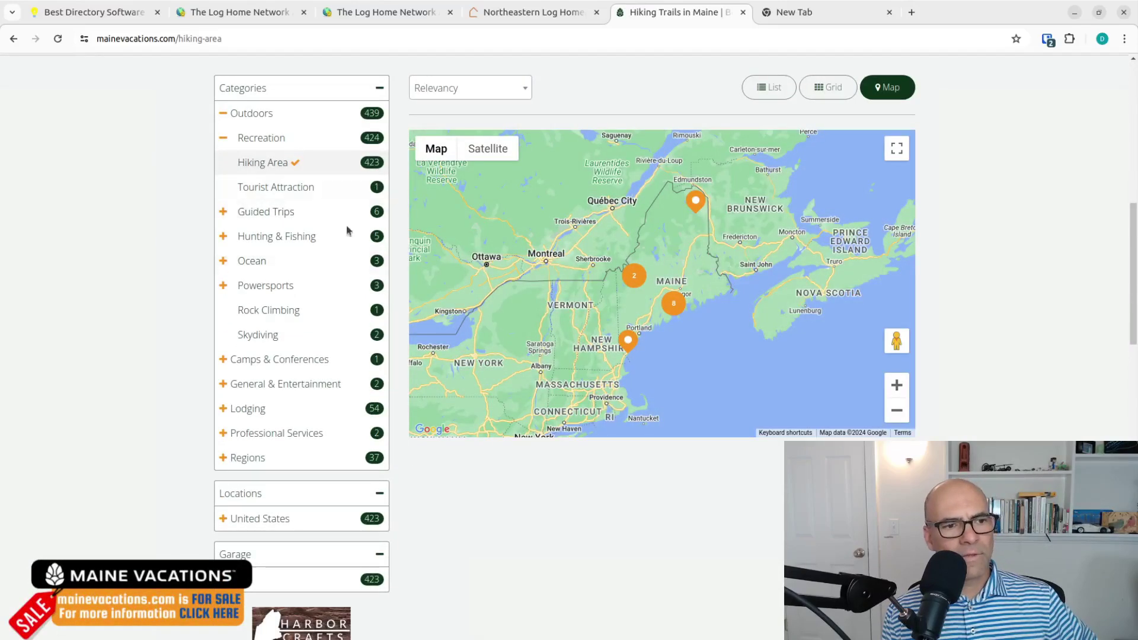
{"action": "scroll", "coordinate": [520, 341], "scroll_direction": "down", "scroll_amount": 6}
{"action": "scroll", "coordinate": [520, 341], "scroll_direction": "up", "scroll_amount": 7}
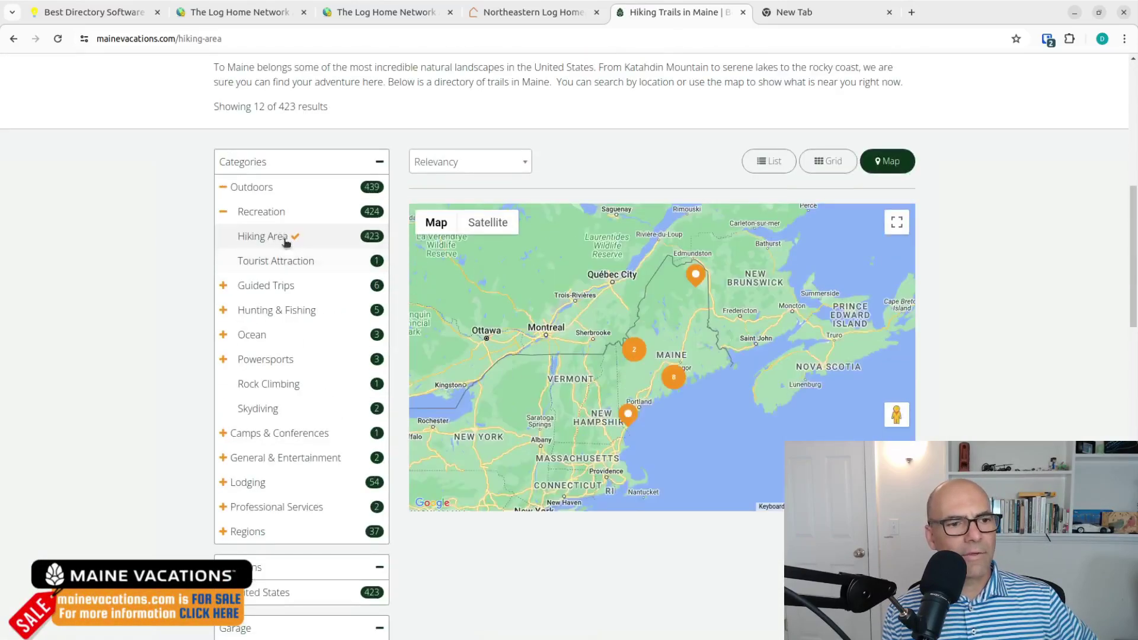
{"action": "left_click", "coordinate": [284, 239]}
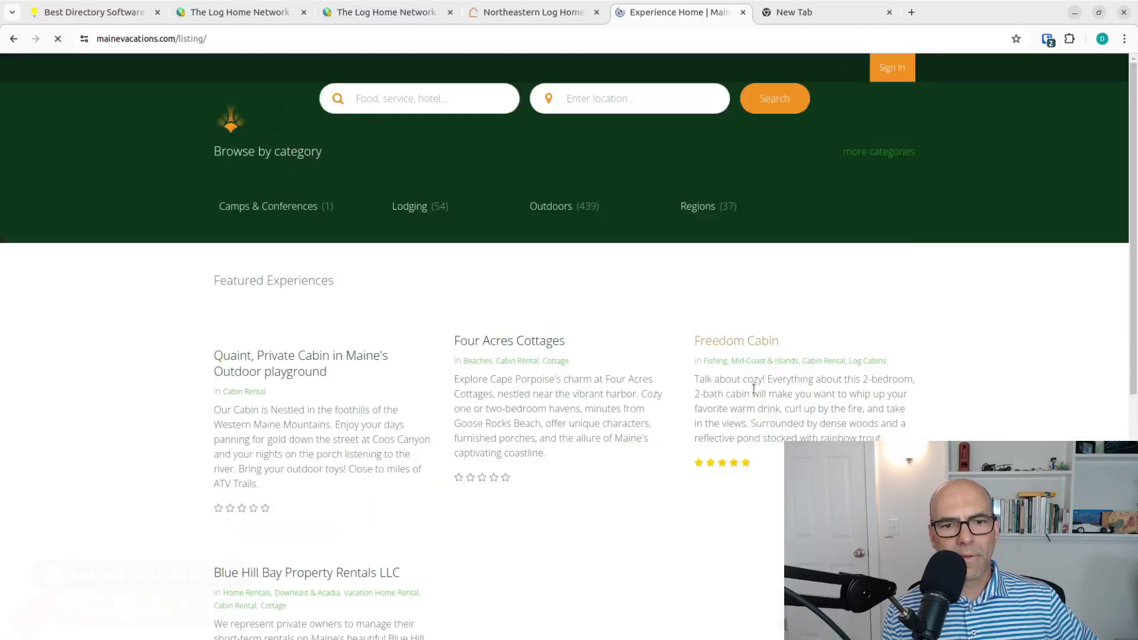
{"action": "scroll", "coordinate": [746, 392], "scroll_direction": "down", "scroll_amount": 5}
{"action": "scroll", "coordinate": [609, 419], "scroll_direction": "up", "scroll_amount": 5}
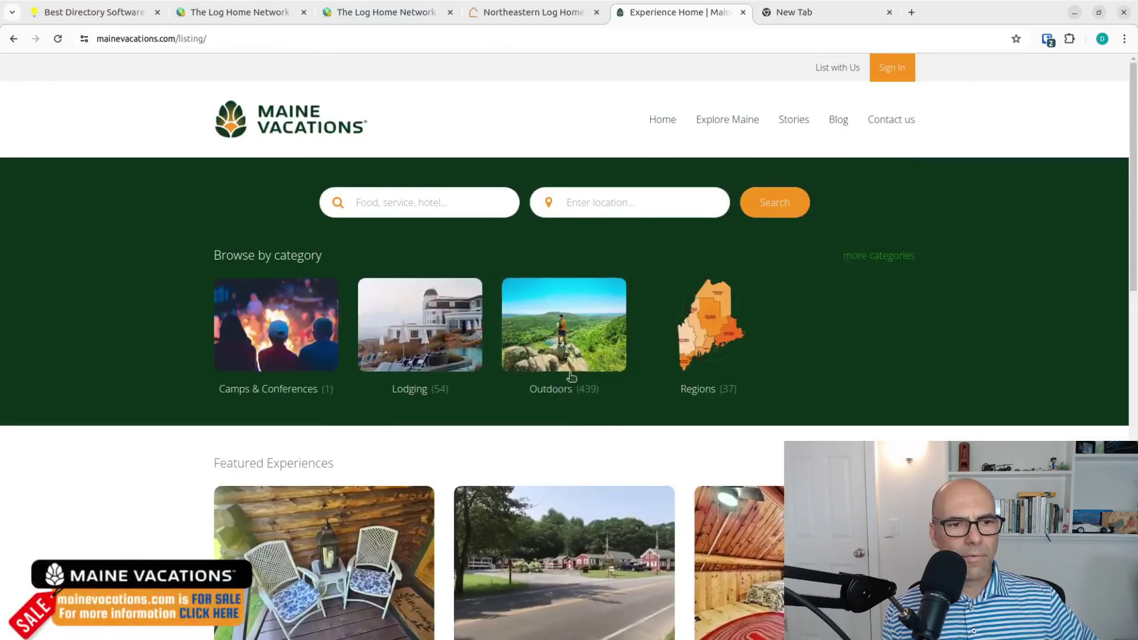
Search Hiking Area again and open Range Trail Parking Lot and Trailhead from the map.
{"action": "left_click", "coordinate": [480, 204]}
{"action": "type", "text": "h"}
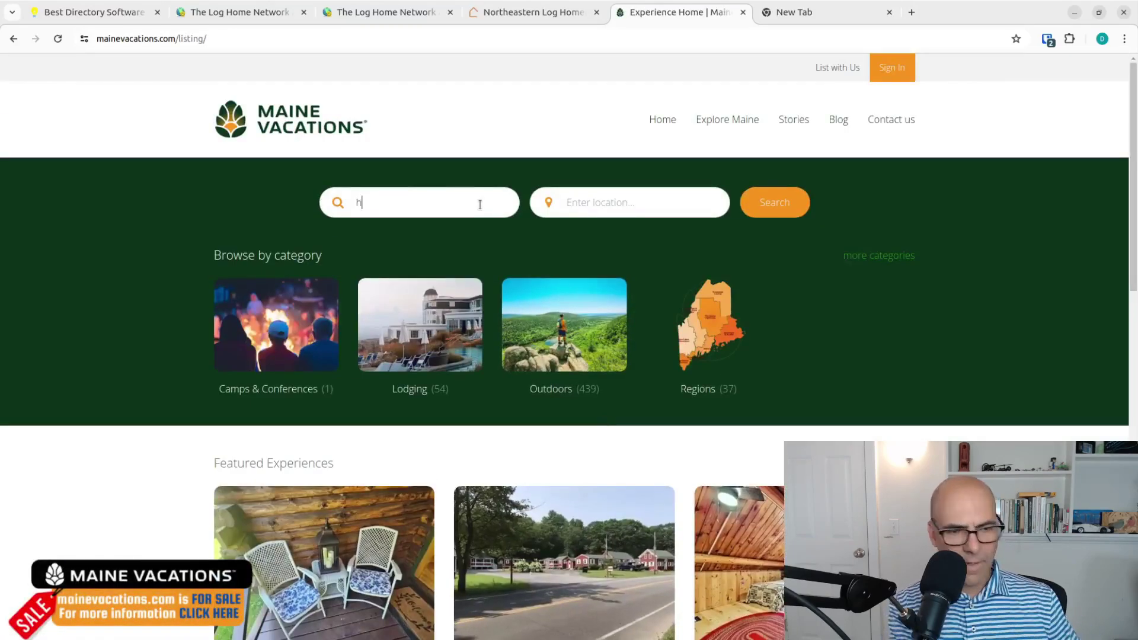
{"action": "type", "text": "iking"}
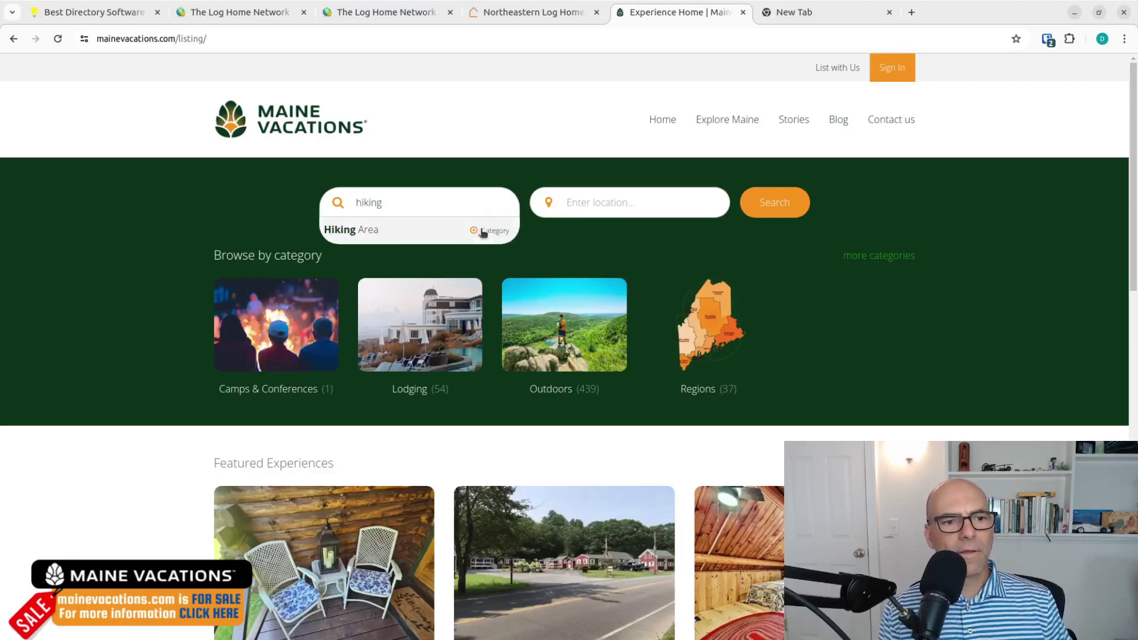
{"action": "left_click", "coordinate": [477, 230]}
{"action": "left_click", "coordinate": [777, 205]}
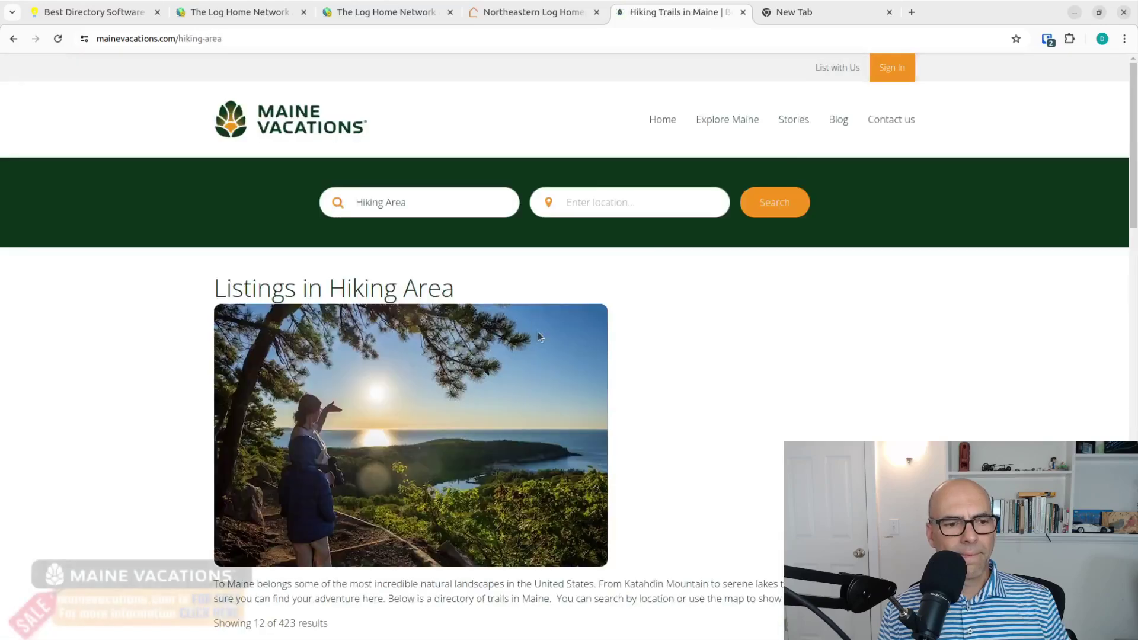
{"action": "scroll", "coordinate": [609, 330], "scroll_direction": "down", "scroll_amount": 10}
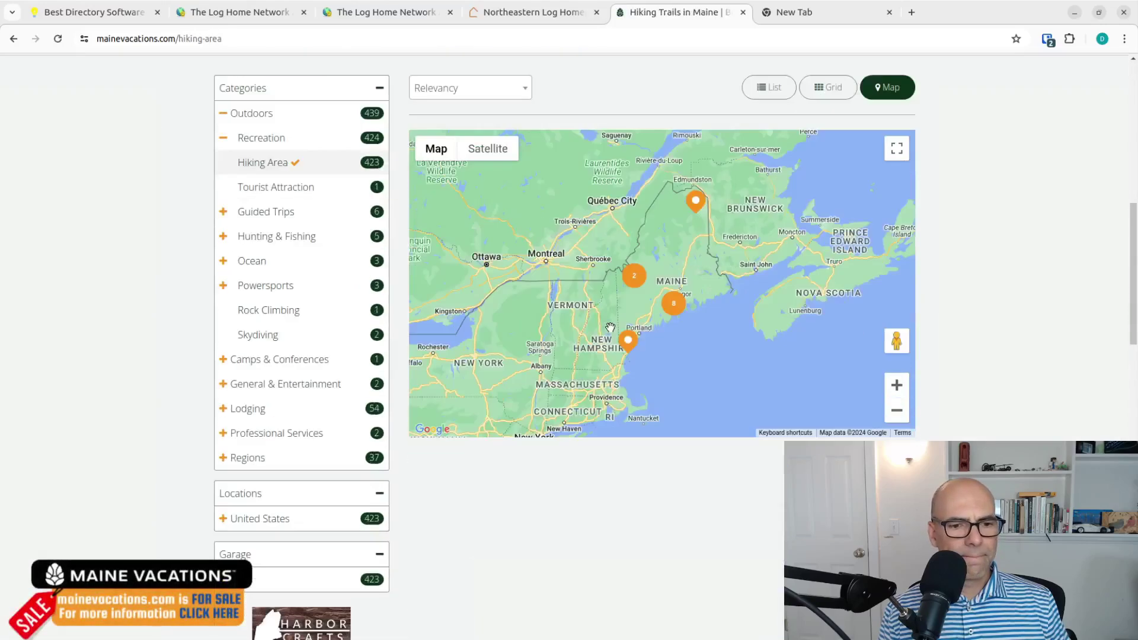
{"action": "left_click", "coordinate": [635, 282]}
{"action": "left_click", "coordinate": [662, 274]}
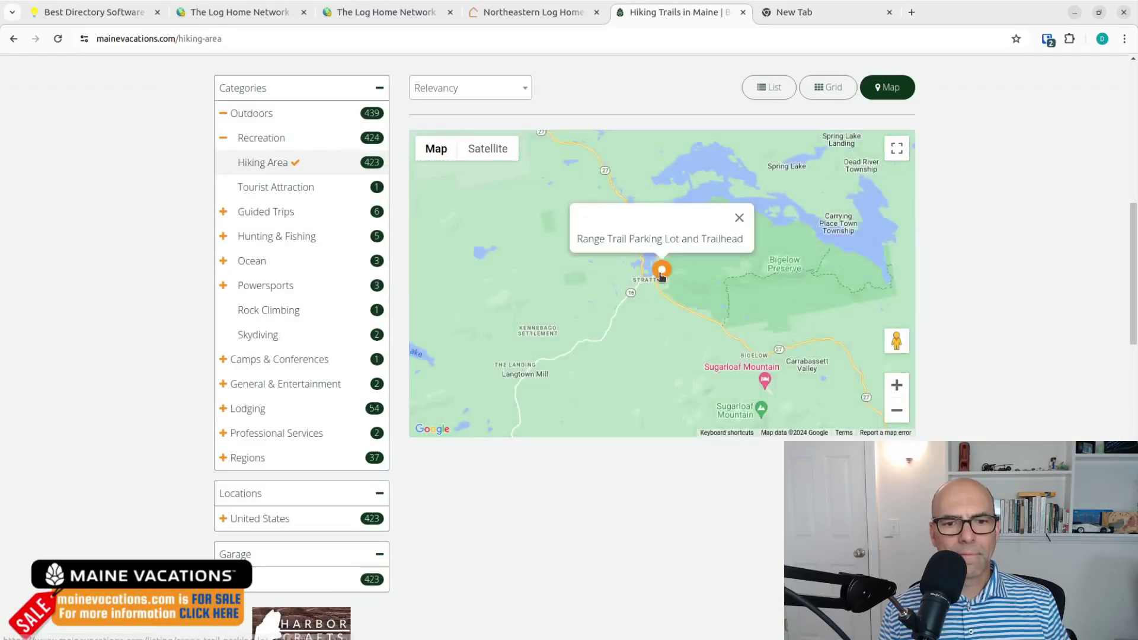
{"action": "left_click", "coordinate": [665, 248]}
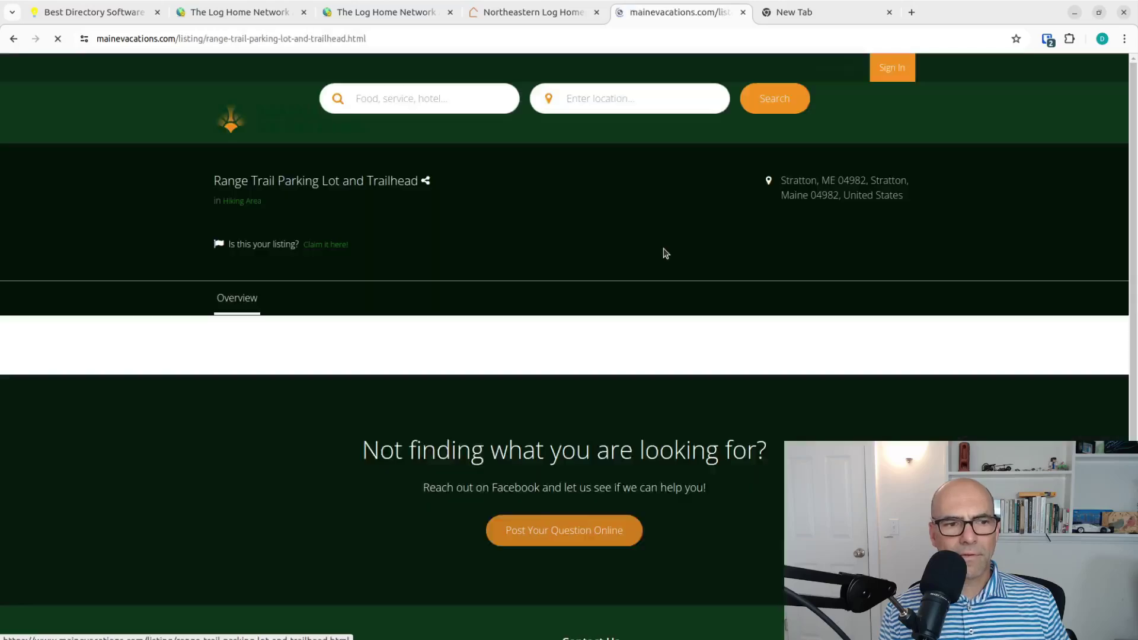
Scroll through the sparse Range Trail listing, then return to the Northeastern Log Homes profile.
{"action": "scroll", "coordinate": [559, 333], "scroll_direction": "down", "scroll_amount": 4}
{"action": "scroll", "coordinate": [559, 334], "scroll_direction": "up", "scroll_amount": 4}
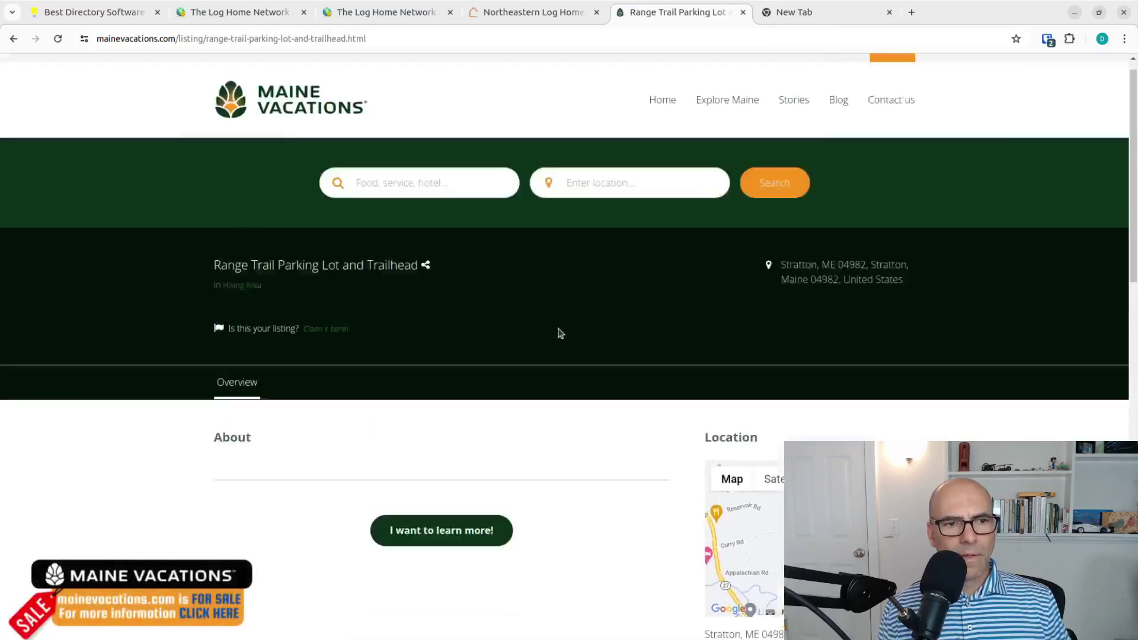
{"action": "scroll", "coordinate": [549, 459], "scroll_direction": "down", "scroll_amount": 4}
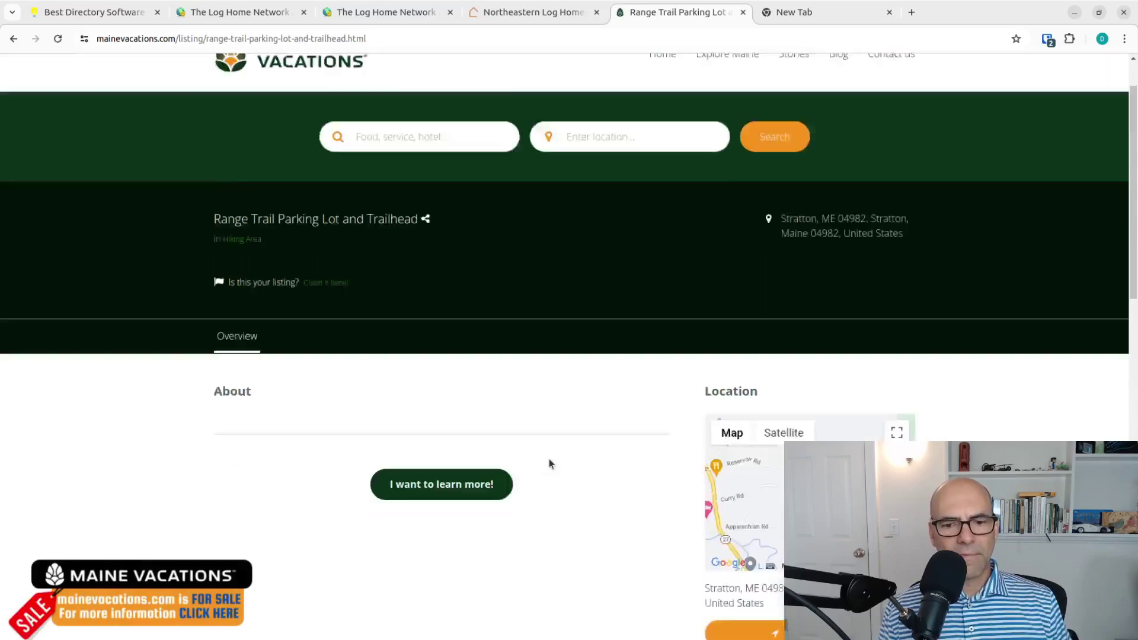
{"action": "scroll", "coordinate": [440, 411], "scroll_direction": "up", "scroll_amount": 4}
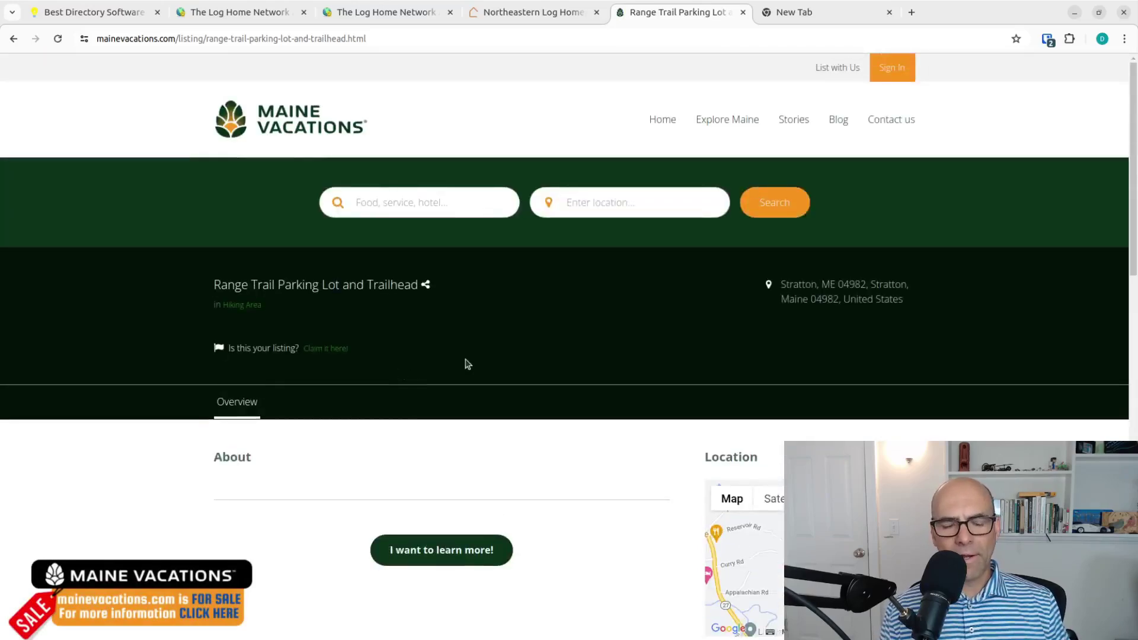
{"action": "scroll", "coordinate": [468, 365], "scroll_direction": "down", "scroll_amount": 4}
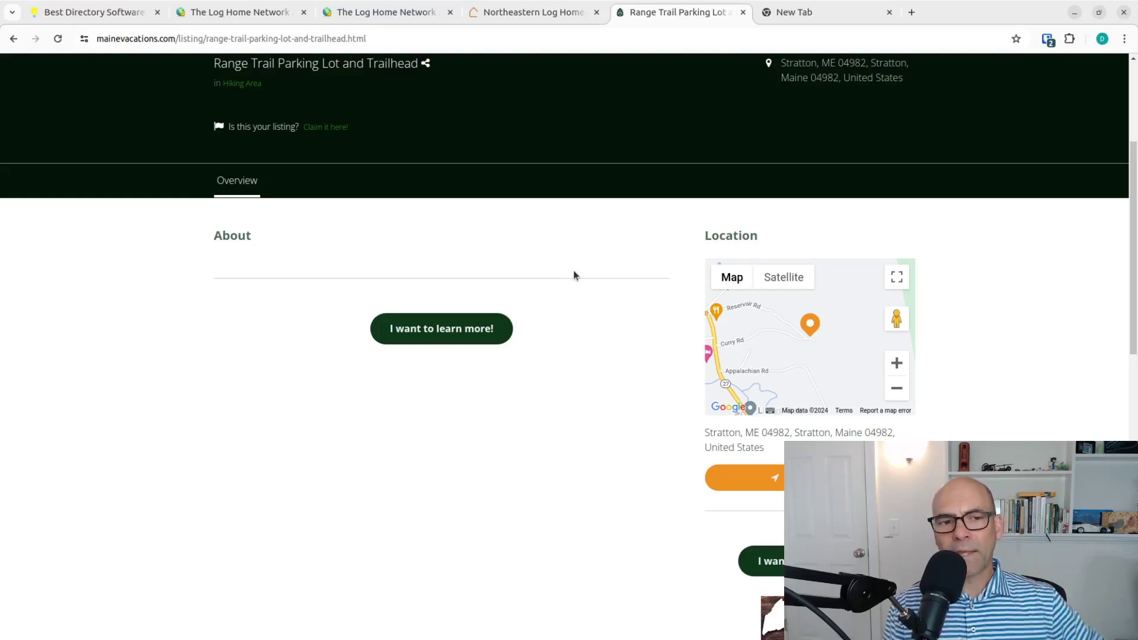
{"action": "scroll", "coordinate": [507, 302], "scroll_direction": "up", "scroll_amount": 3}
{"action": "scroll", "coordinate": [511, 301], "scroll_direction": "down", "scroll_amount": 6}
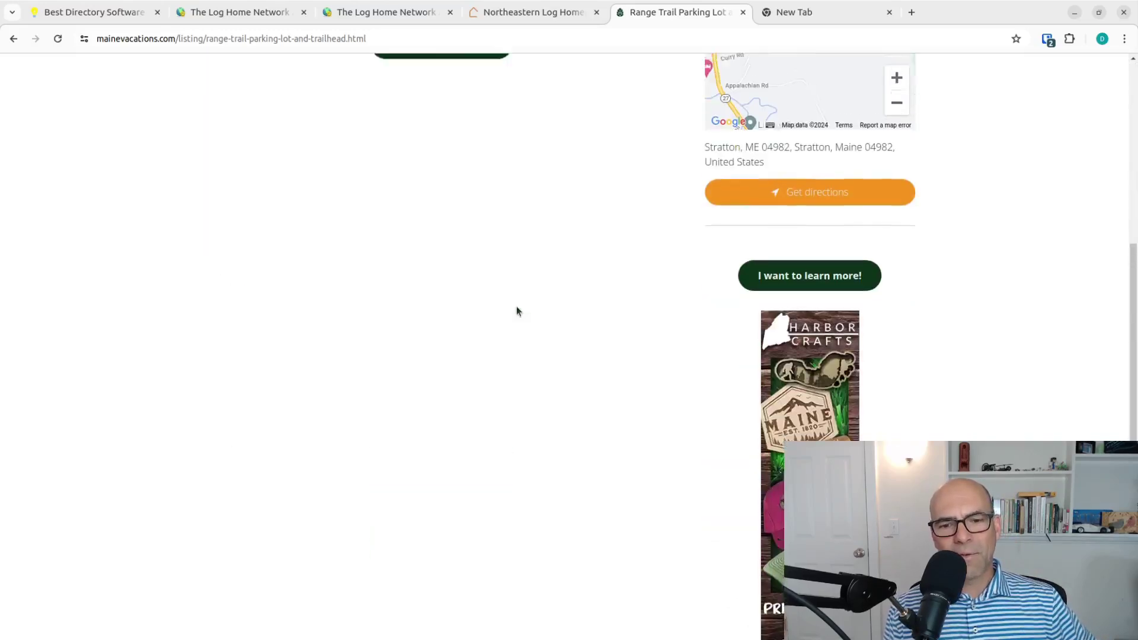
{"action": "scroll", "coordinate": [517, 310], "scroll_direction": "up", "scroll_amount": 8}
{"action": "scroll", "coordinate": [517, 310], "scroll_direction": "down", "scroll_amount": 6}
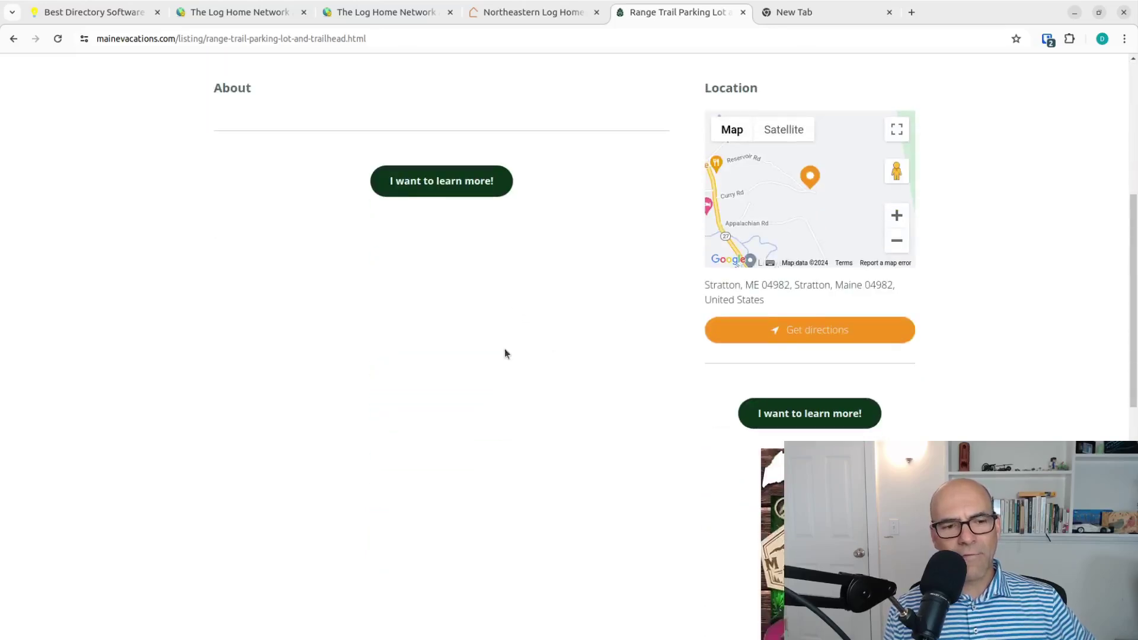
{"action": "scroll", "coordinate": [373, 432], "scroll_direction": "down", "scroll_amount": 5}
{"action": "scroll", "coordinate": [373, 432], "scroll_direction": "up", "scroll_amount": 11}
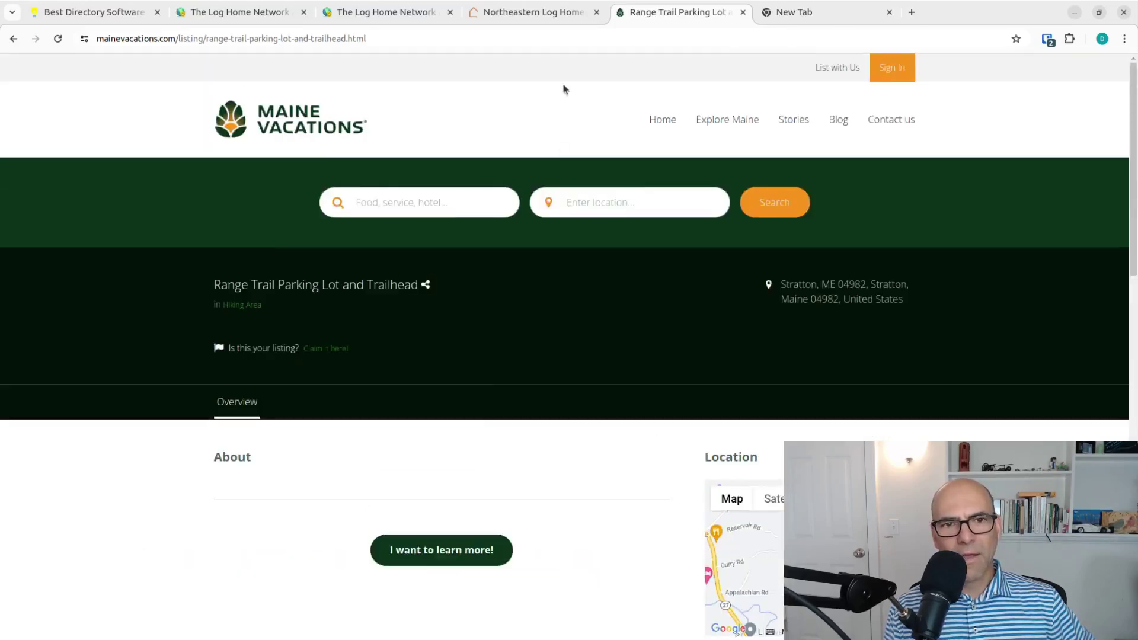
{"action": "left_click", "coordinate": [545, 8]}
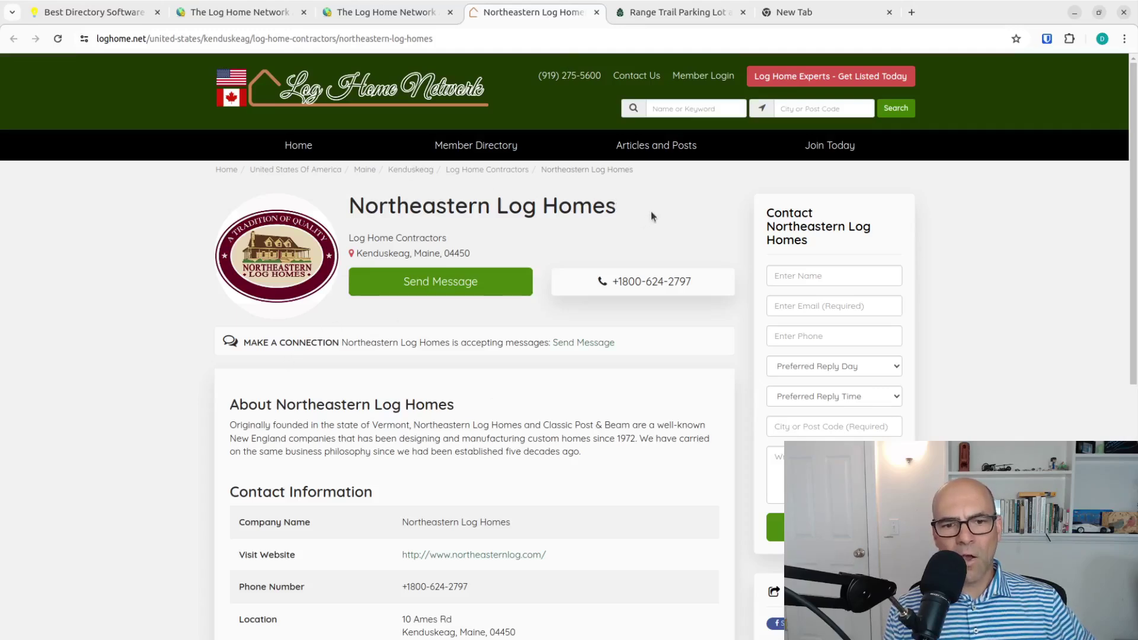
{"action": "scroll", "coordinate": [652, 214], "scroll_direction": "down", "scroll_amount": 4}
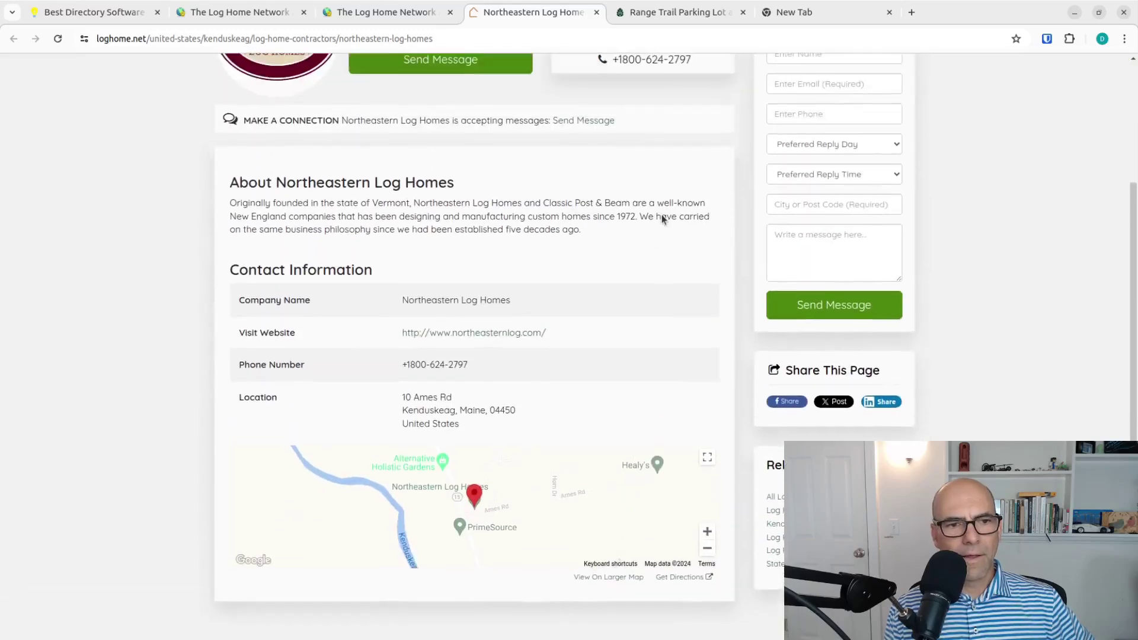
{"action": "scroll", "coordinate": [662, 218], "scroll_direction": "up", "scroll_amount": 3}
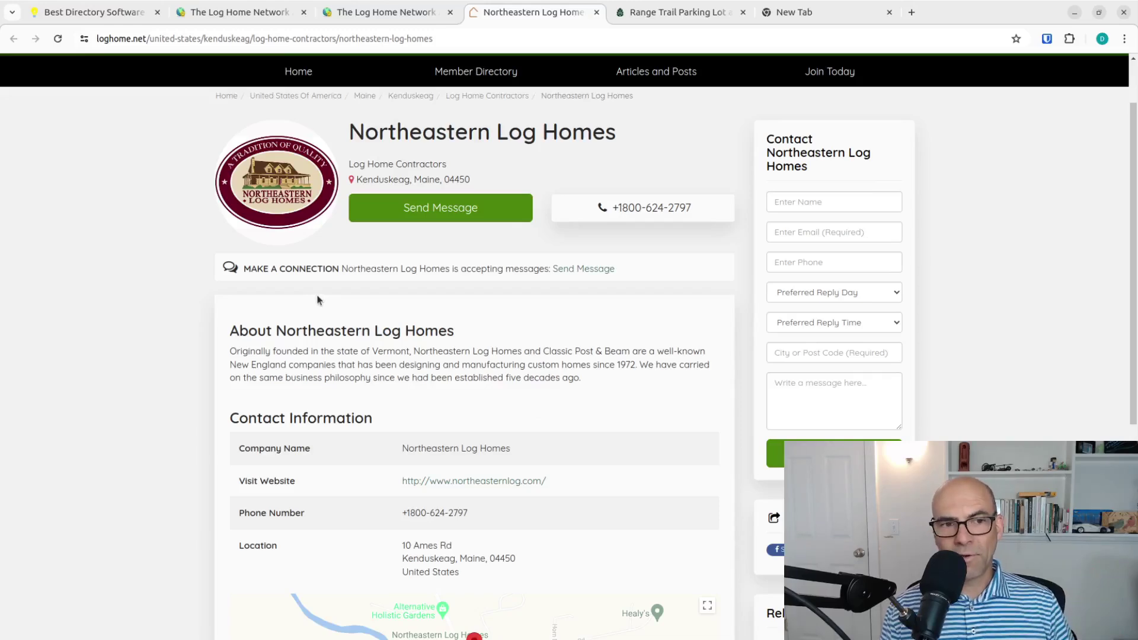
{"action": "scroll", "coordinate": [320, 283], "scroll_direction": "down", "scroll_amount": 4}
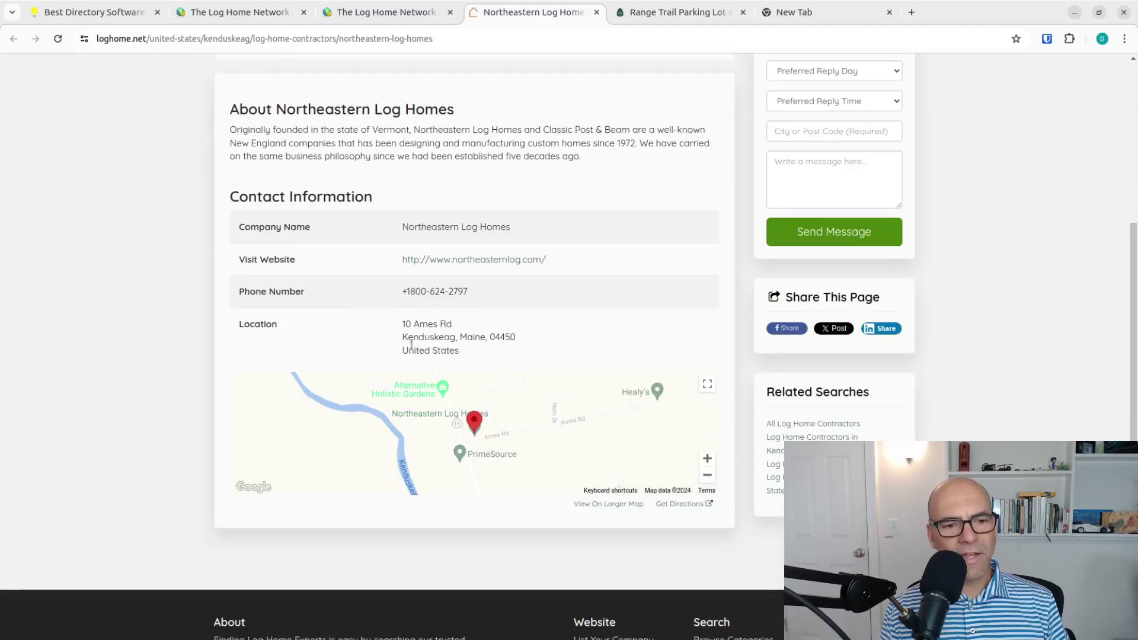
{"action": "scroll", "coordinate": [428, 344], "scroll_direction": "up", "scroll_amount": 4}
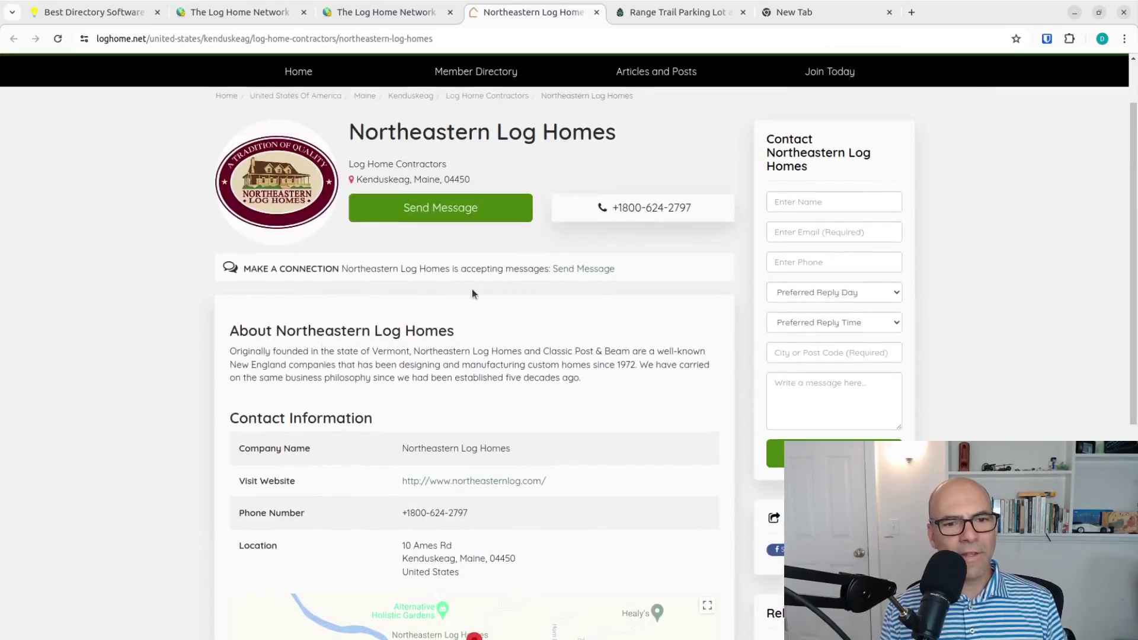
{"action": "left_click", "coordinate": [492, 481]}
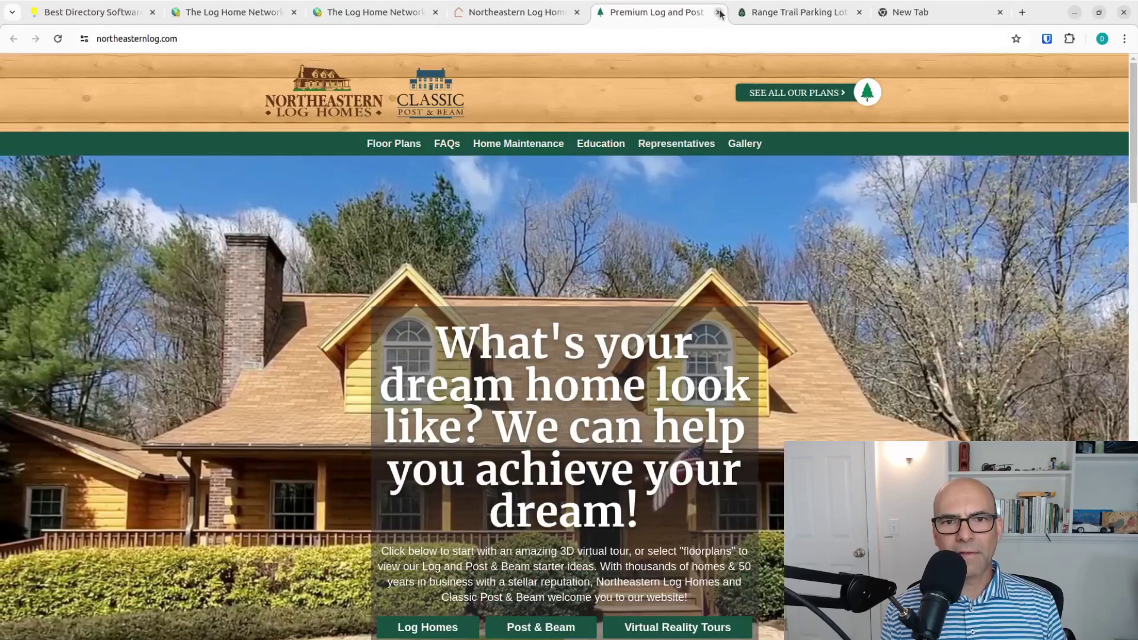
{"action": "key", "text": "ctrl+w"}
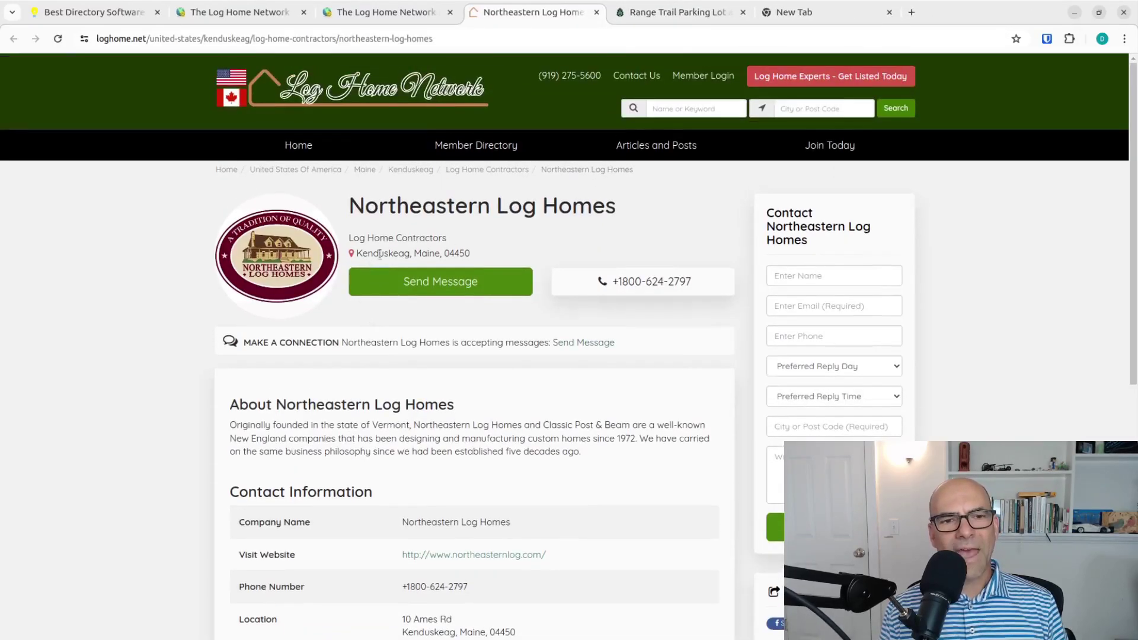
Switch to the admin tab showing the Northeastern Log Homes member record.
{"action": "left_click", "coordinate": [396, 14]}
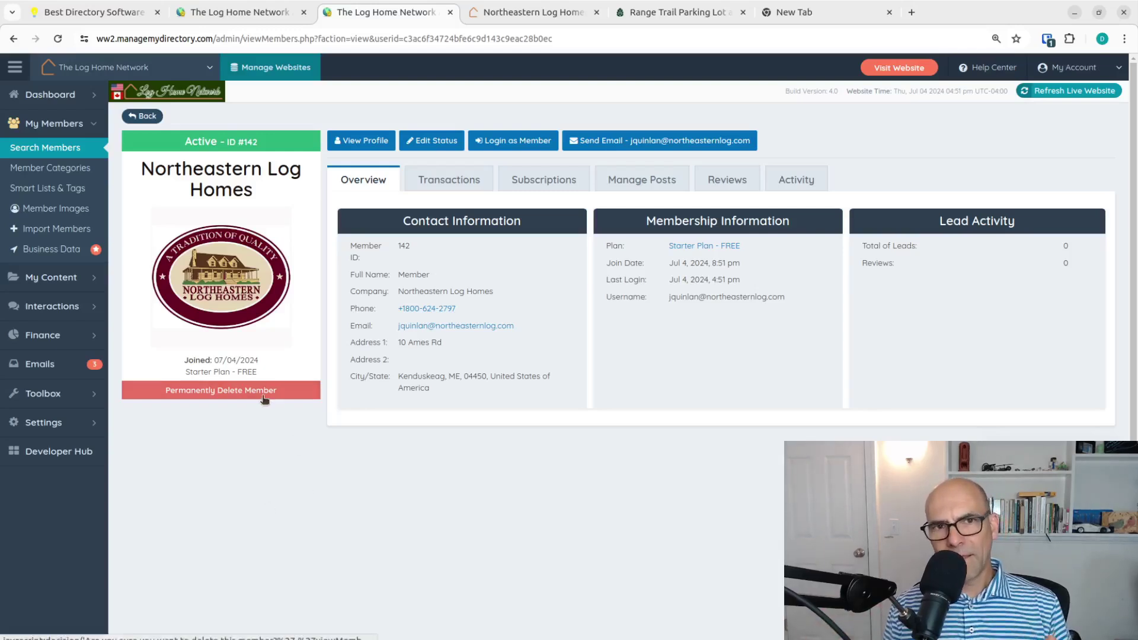
Go from Business Data to the full members list, where Northeastern Log Homes is listed first.
{"action": "left_click", "coordinate": [42, 254]}
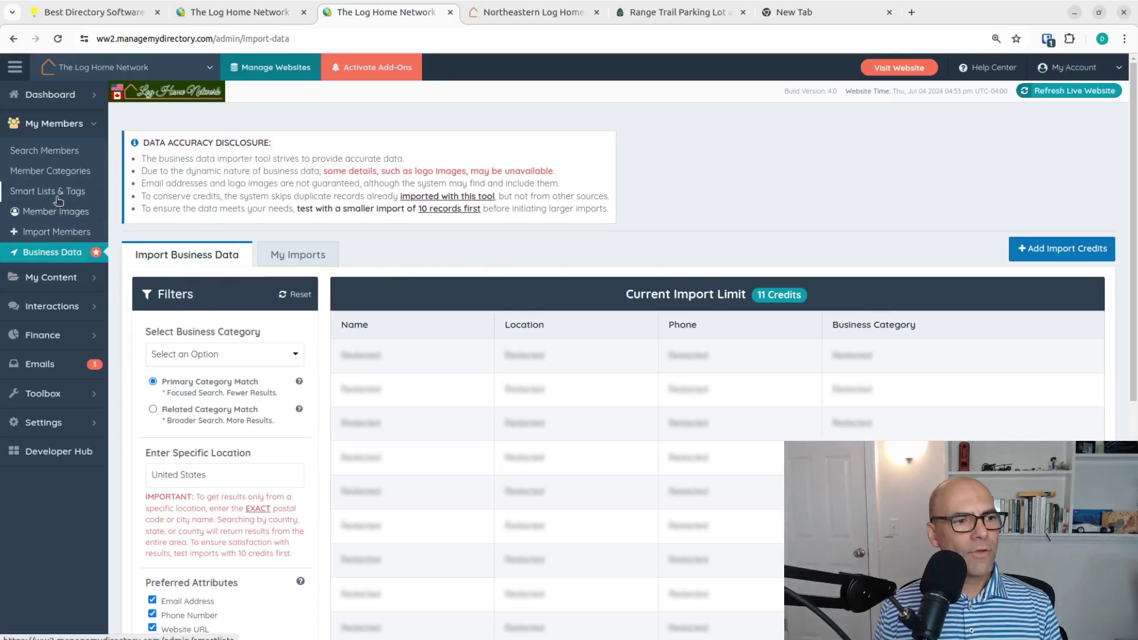
{"action": "left_click", "coordinate": [59, 127]}
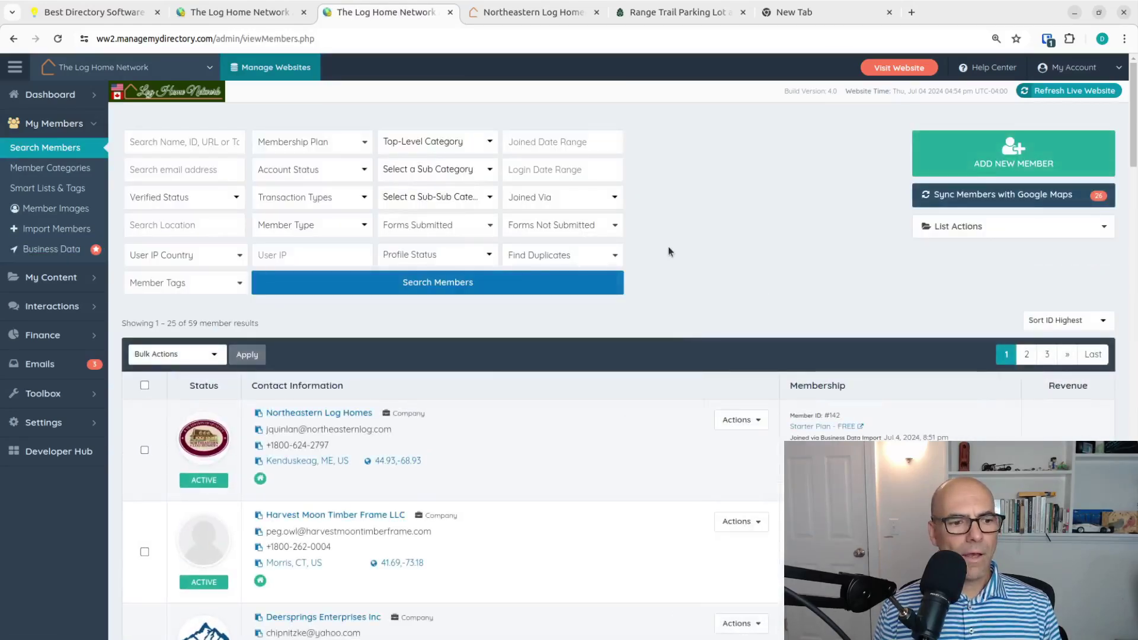
Open Import Members to reach the Add New Members page with single-add and CSV import options.
{"action": "scroll", "coordinate": [668, 247], "scroll_direction": "down", "scroll_amount": 1}
{"action": "scroll", "coordinate": [668, 246], "scroll_direction": "up", "scroll_amount": 1}
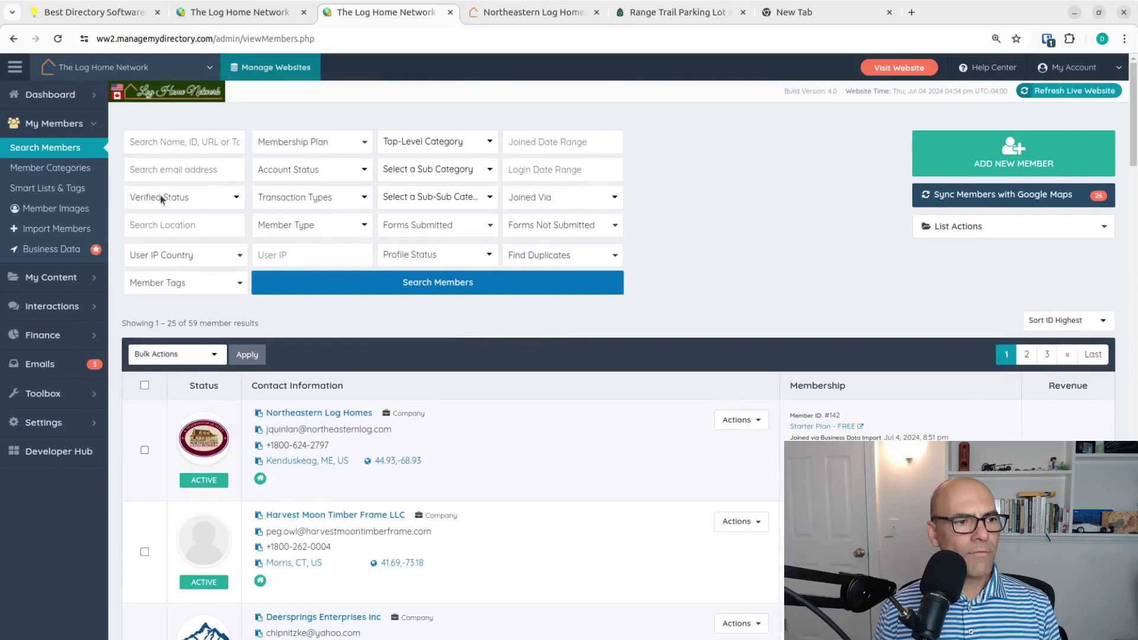
{"action": "left_click", "coordinate": [47, 230]}
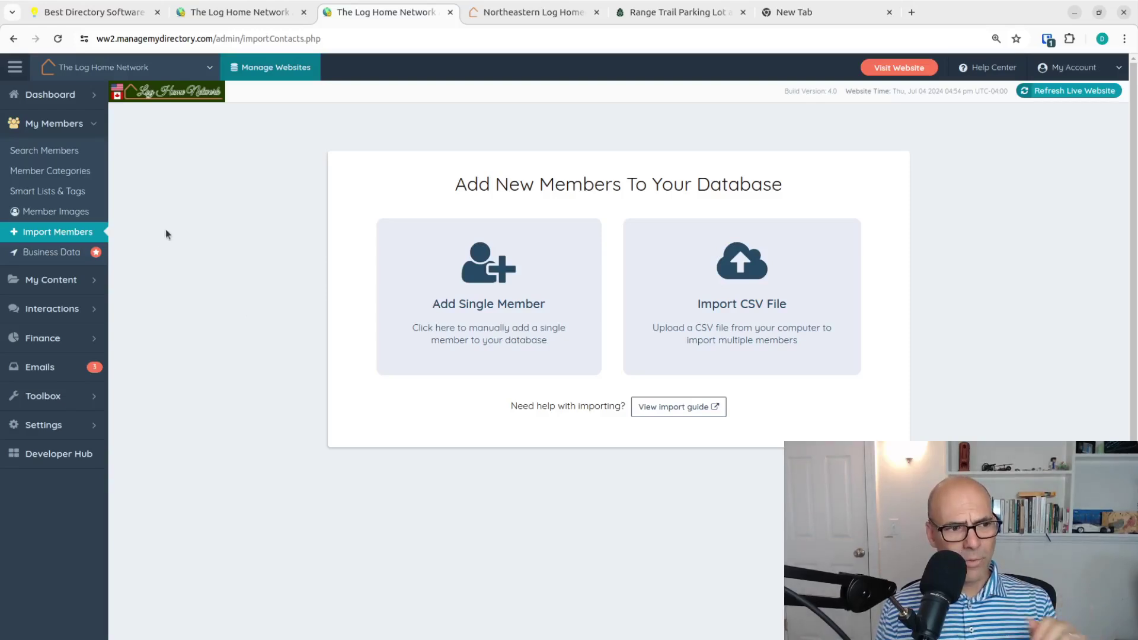
Return to the Business Data importer, which shows 11 import credits available.
{"action": "left_click", "coordinate": [66, 254]}
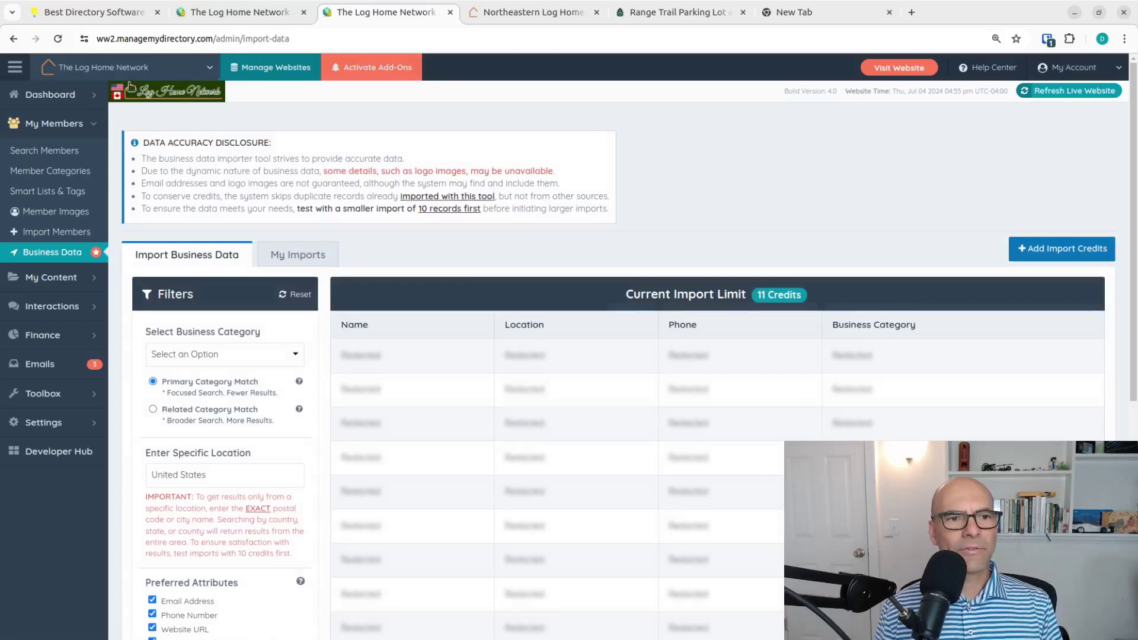
{"action": "mouse_move", "coordinate": [50, 278]}
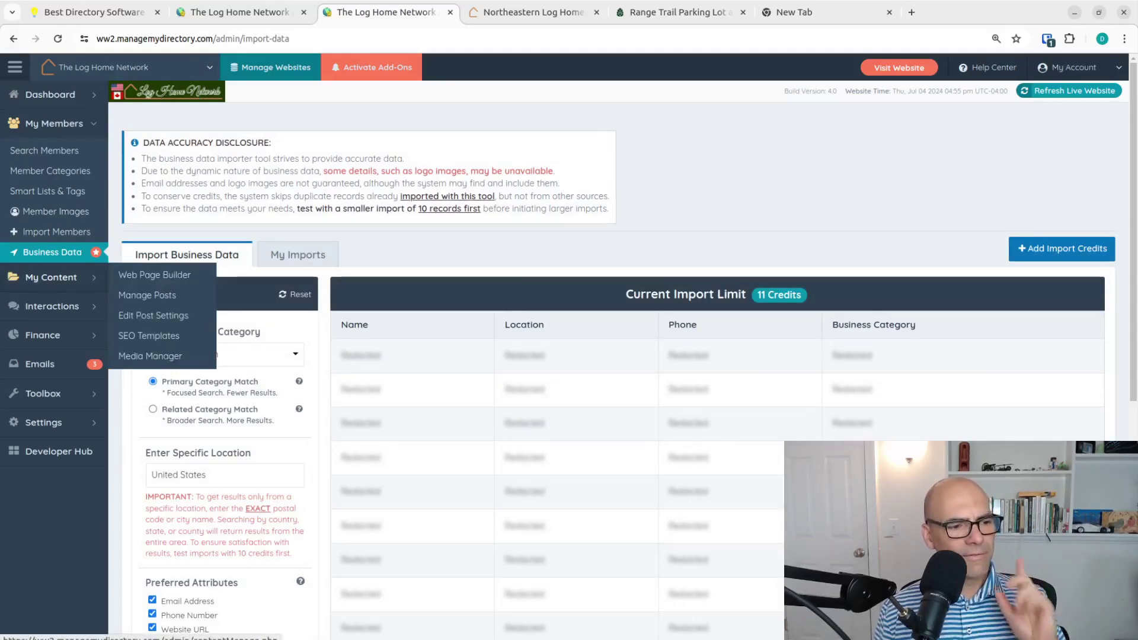
{"action": "mouse_move", "coordinate": [64, 331]}
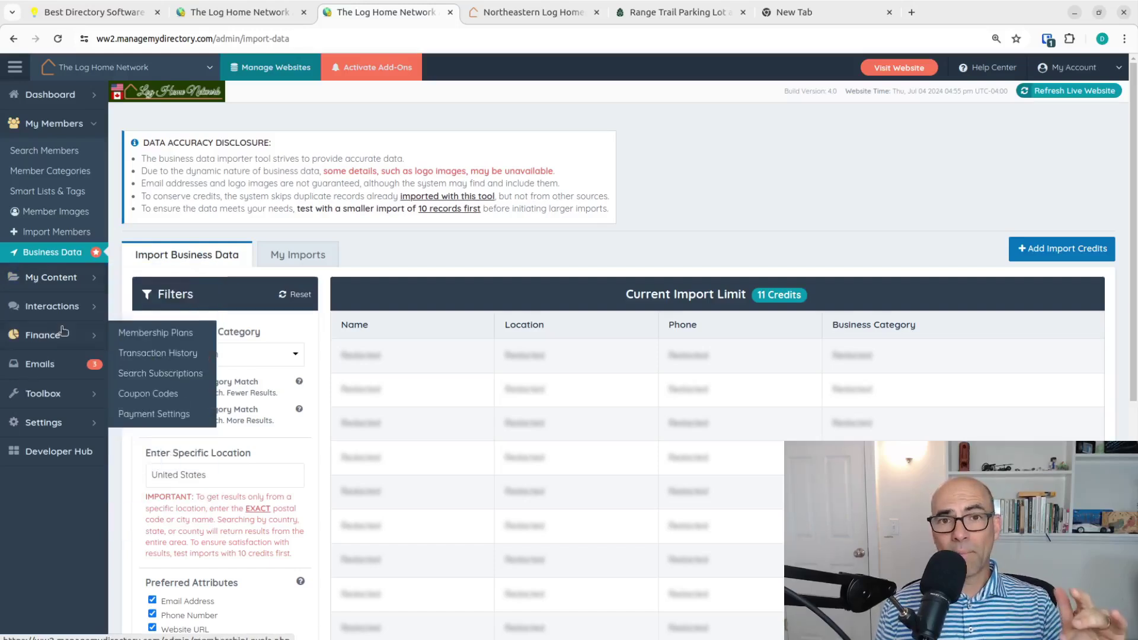